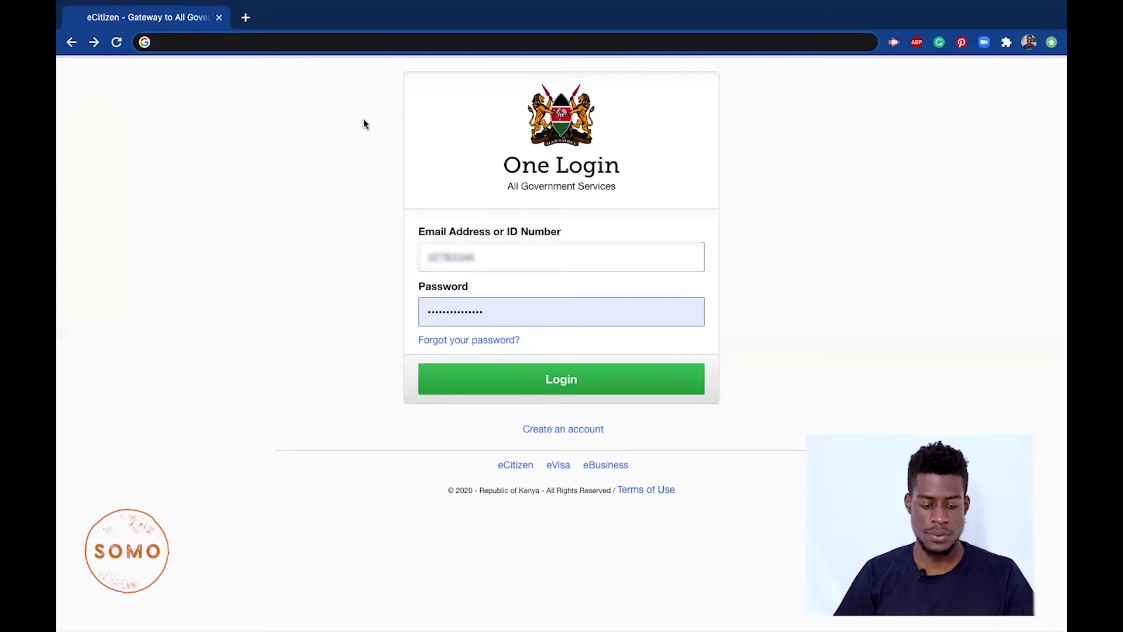
text(www.ecitizen)
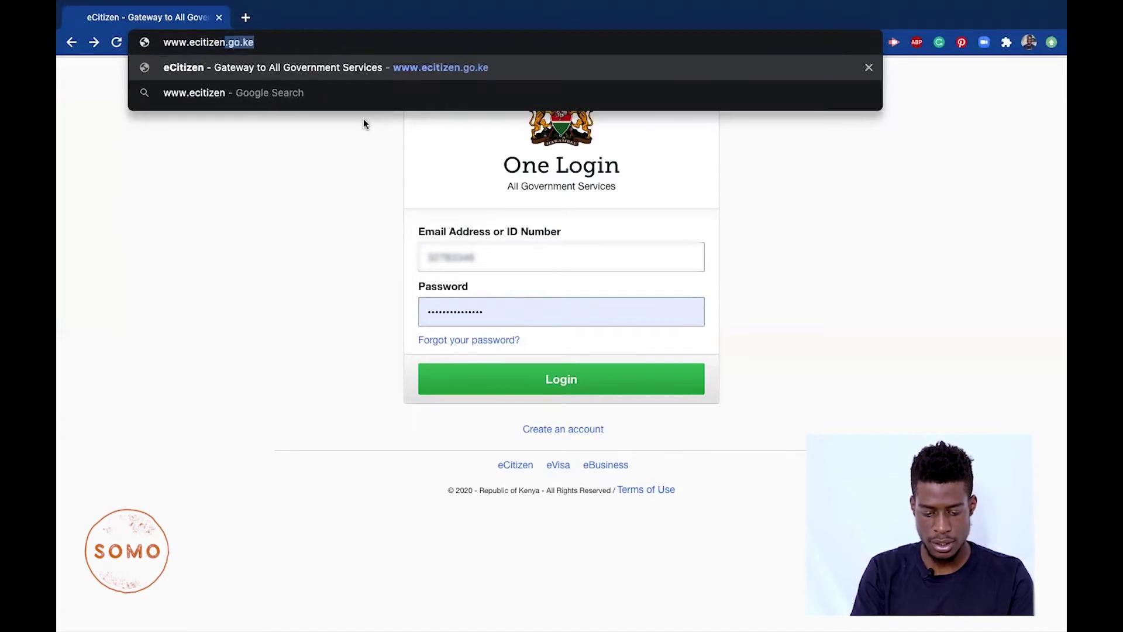
text(.g)
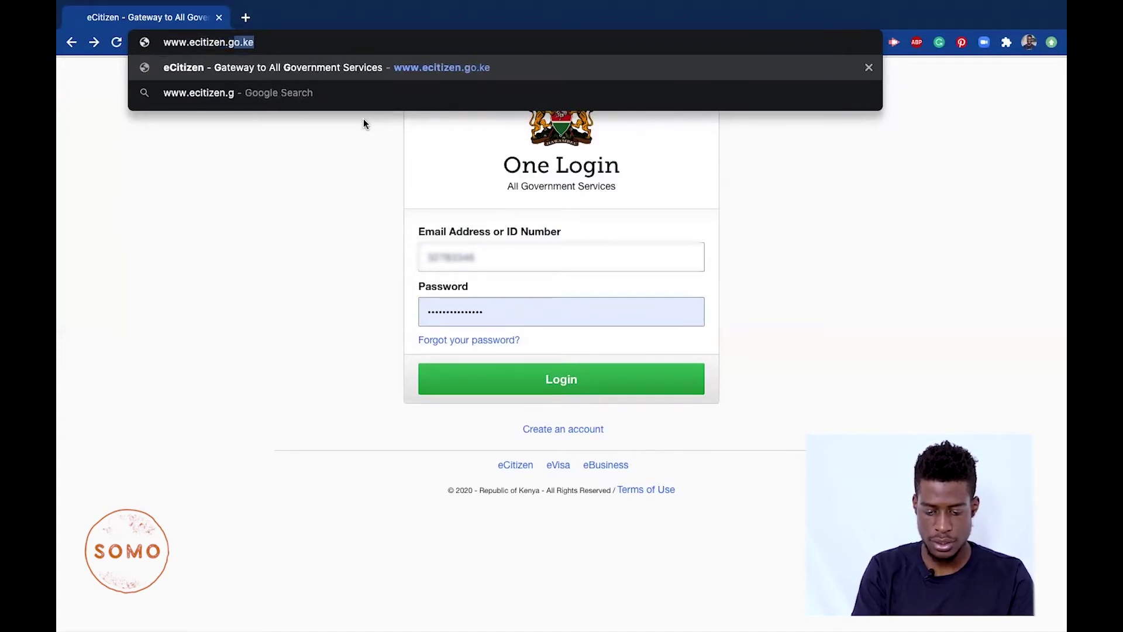
text(o.ke)
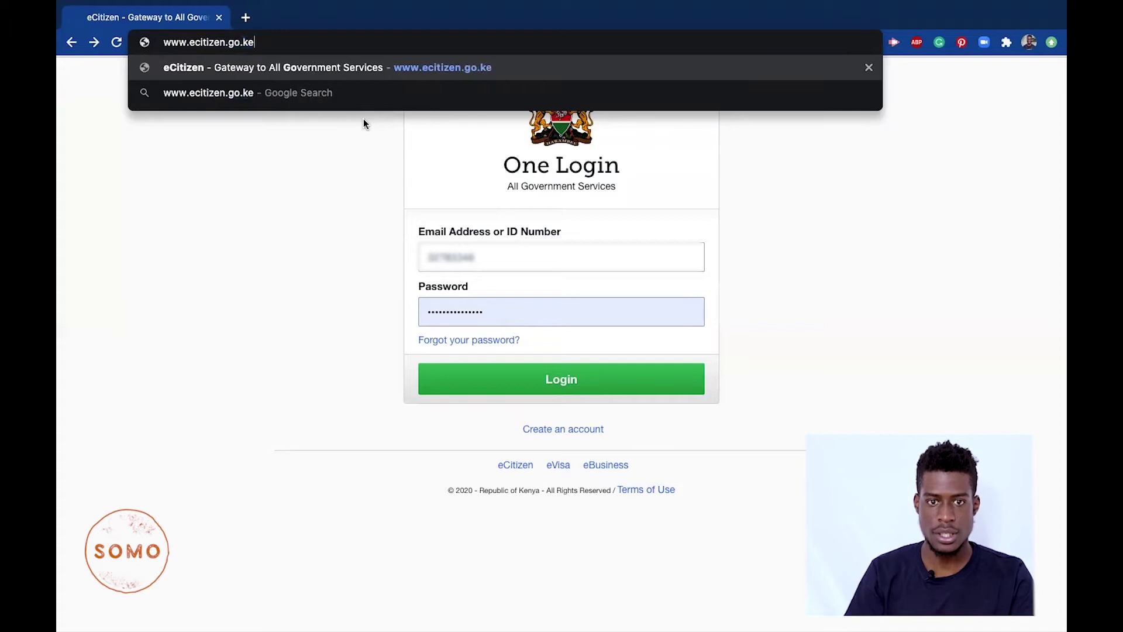
click(374, 66)
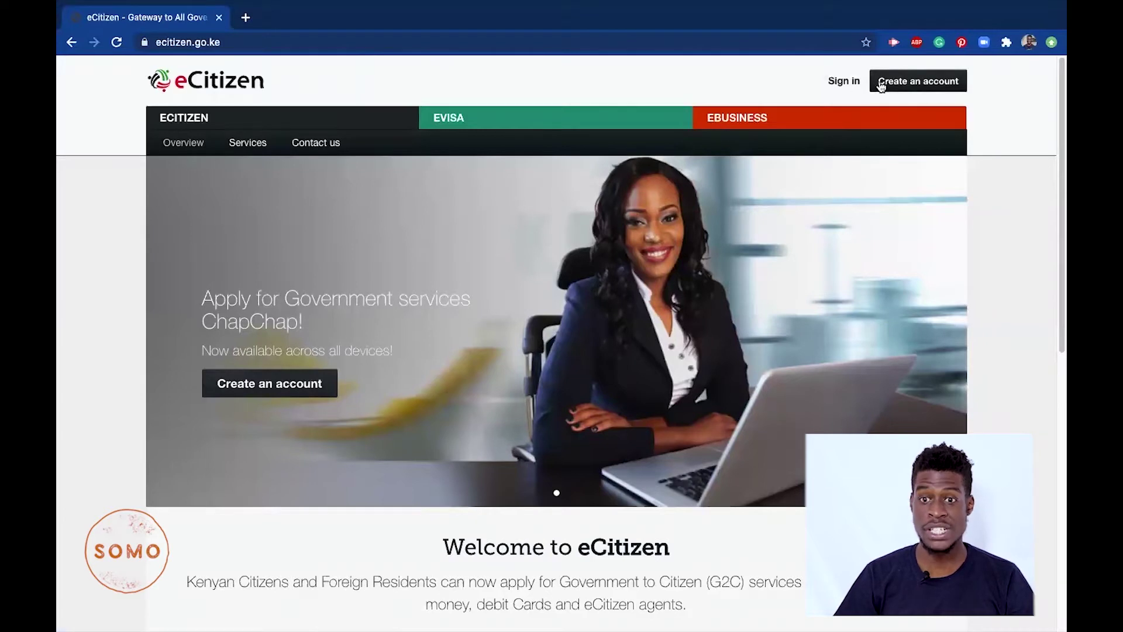
click(899, 80)
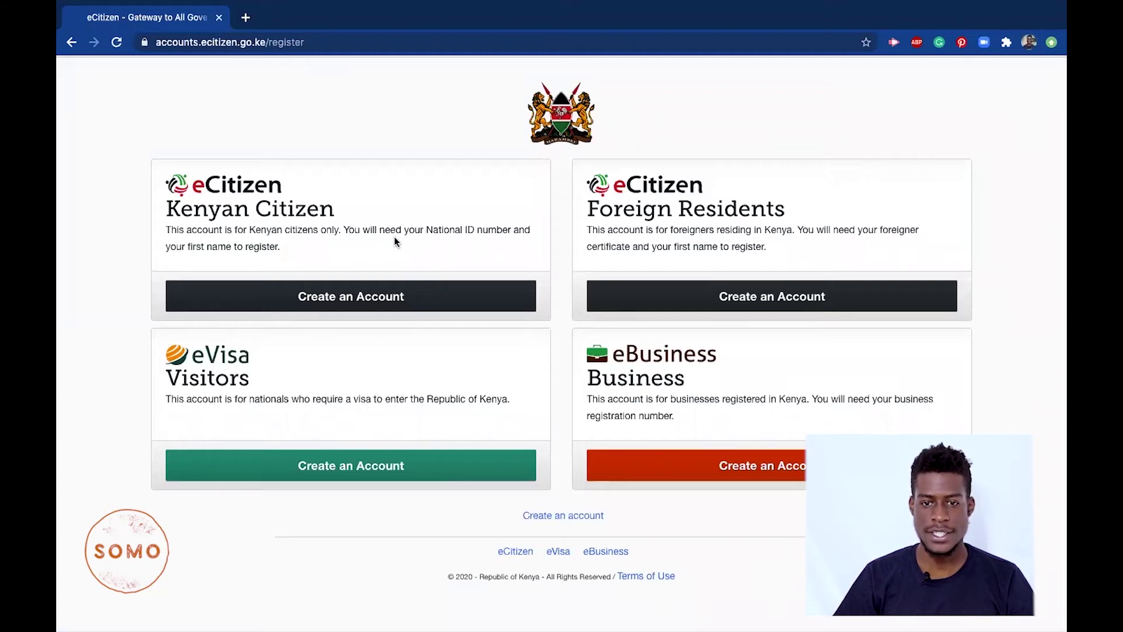
click(342, 297)
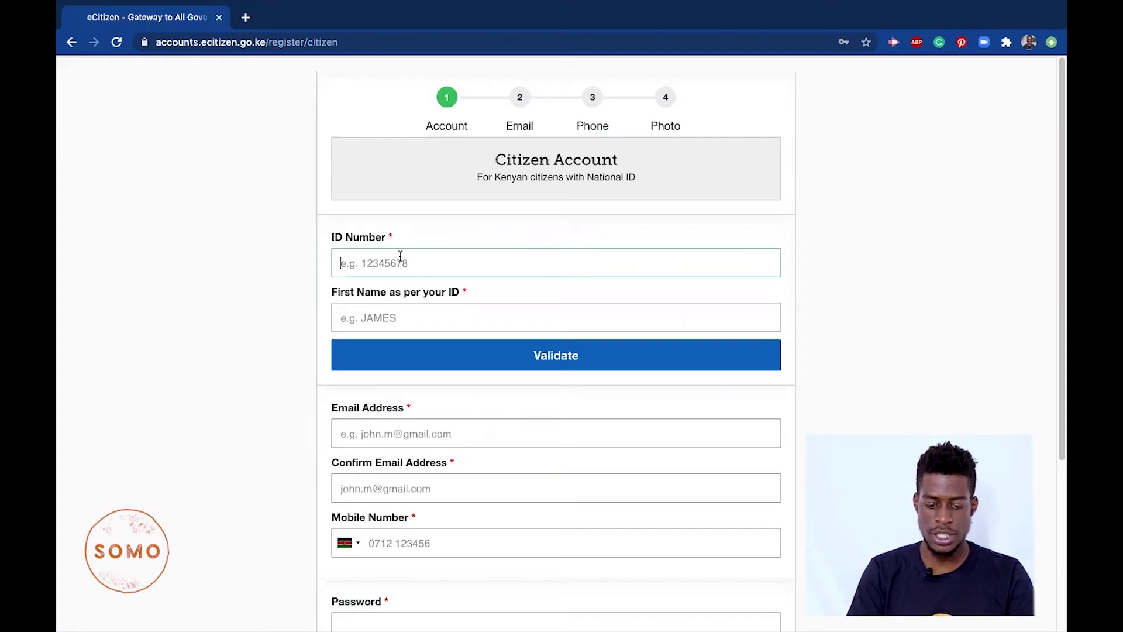
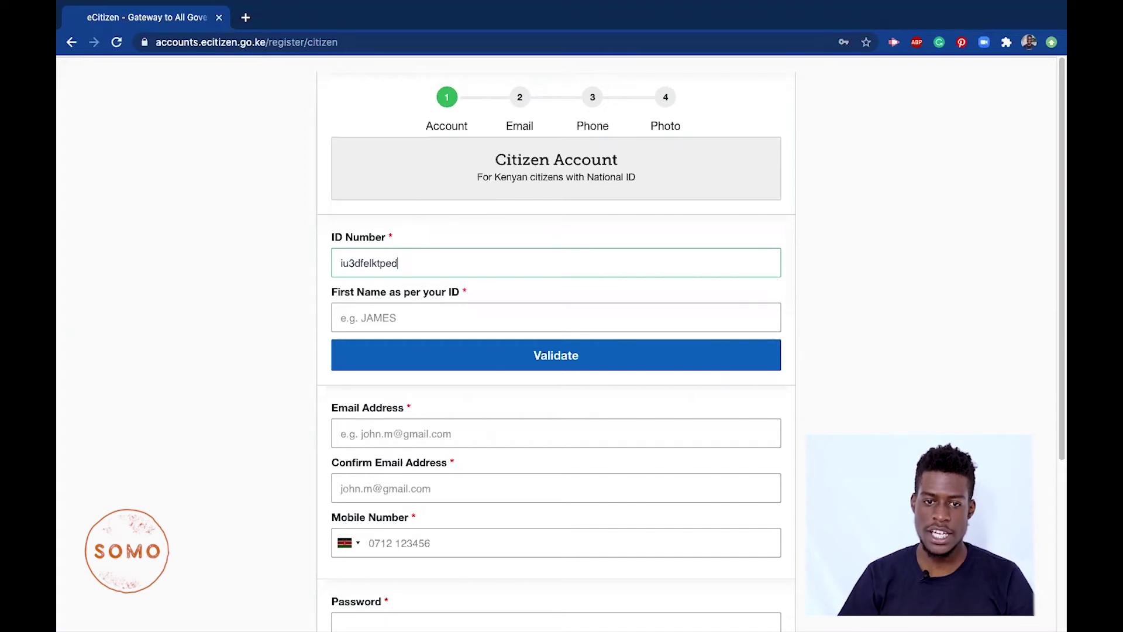
click(381, 317)
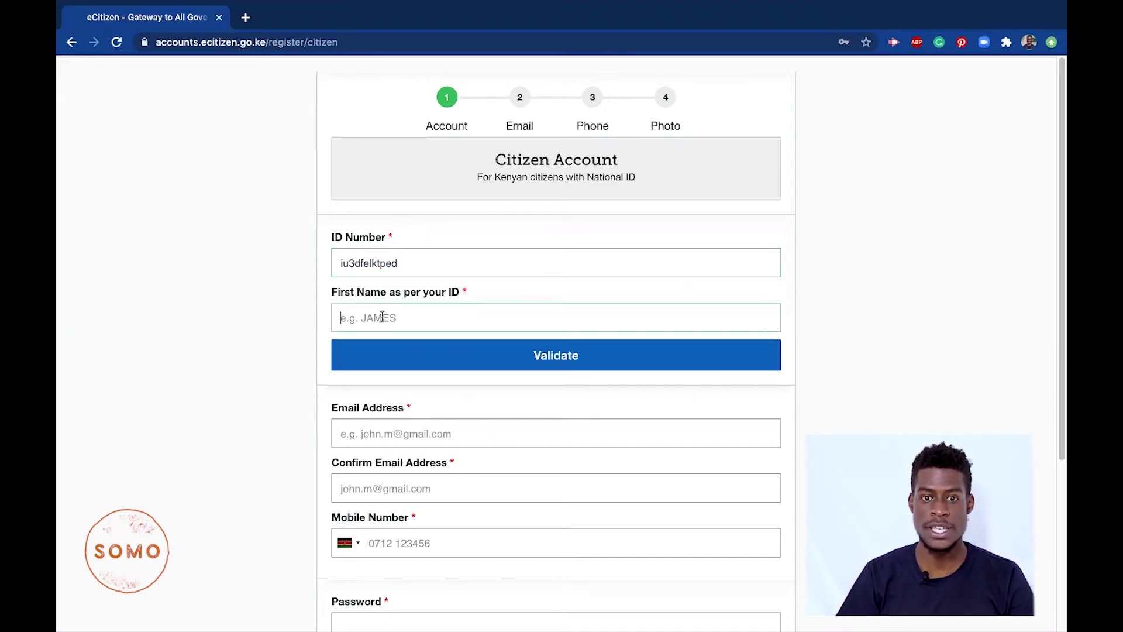
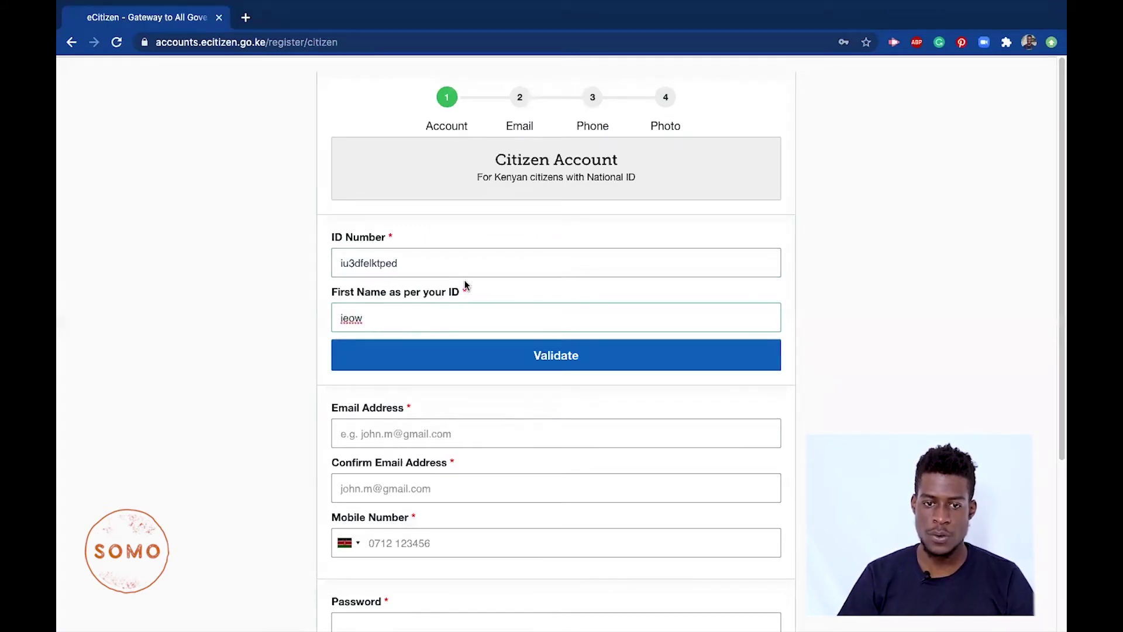
click(535, 358)
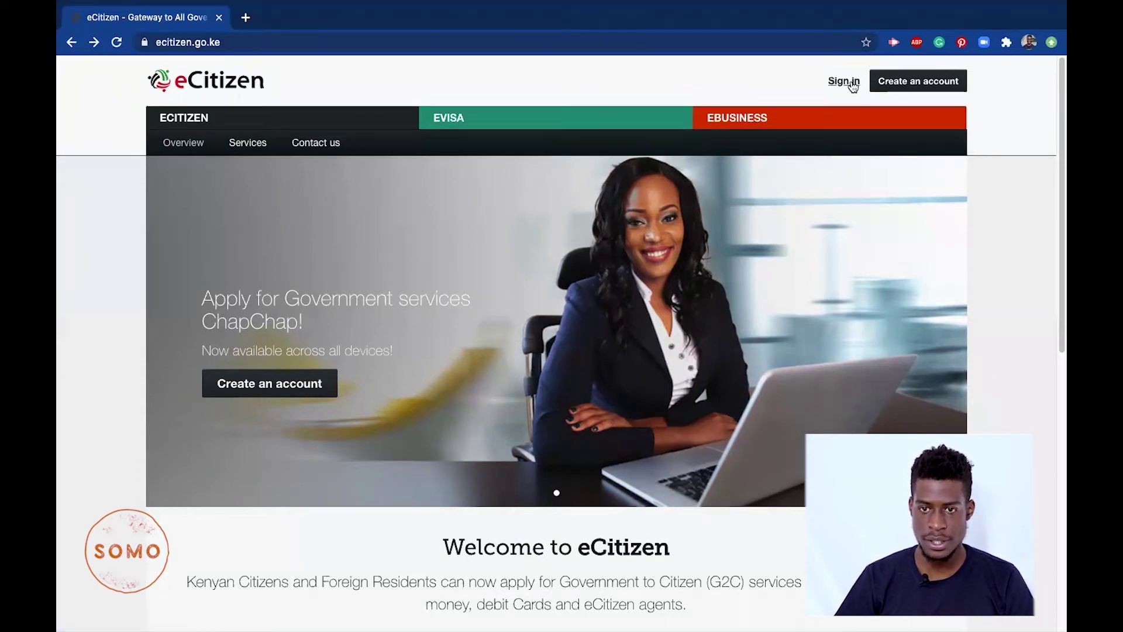
Step: Sign in to eCitizen with the saved credentials and choose Business Registration Service
click(852, 85)
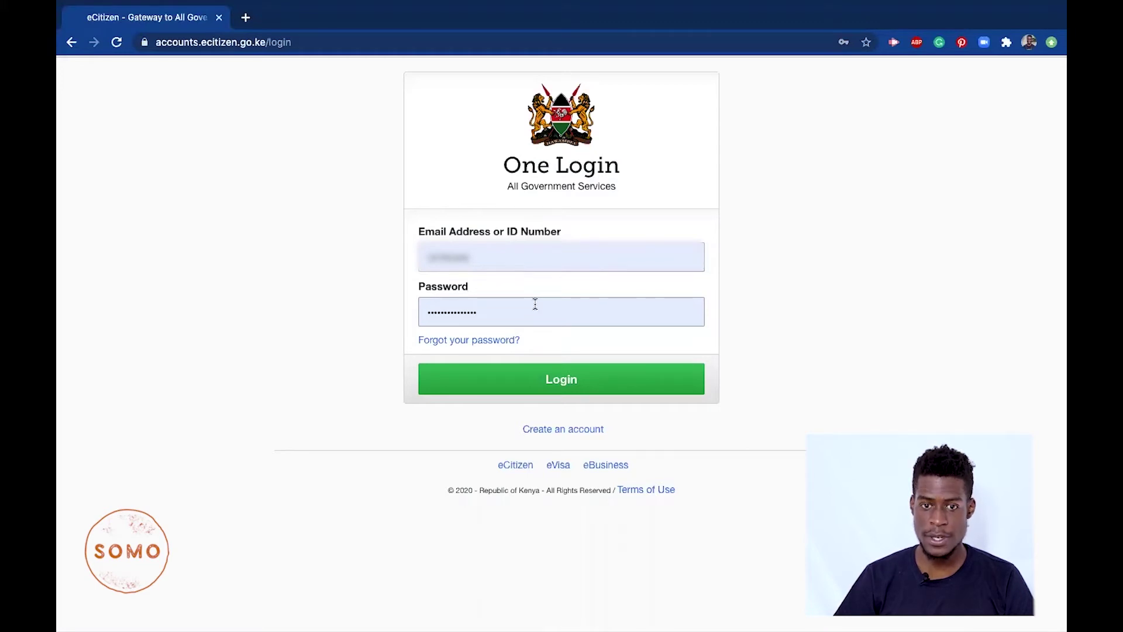
click(540, 378)
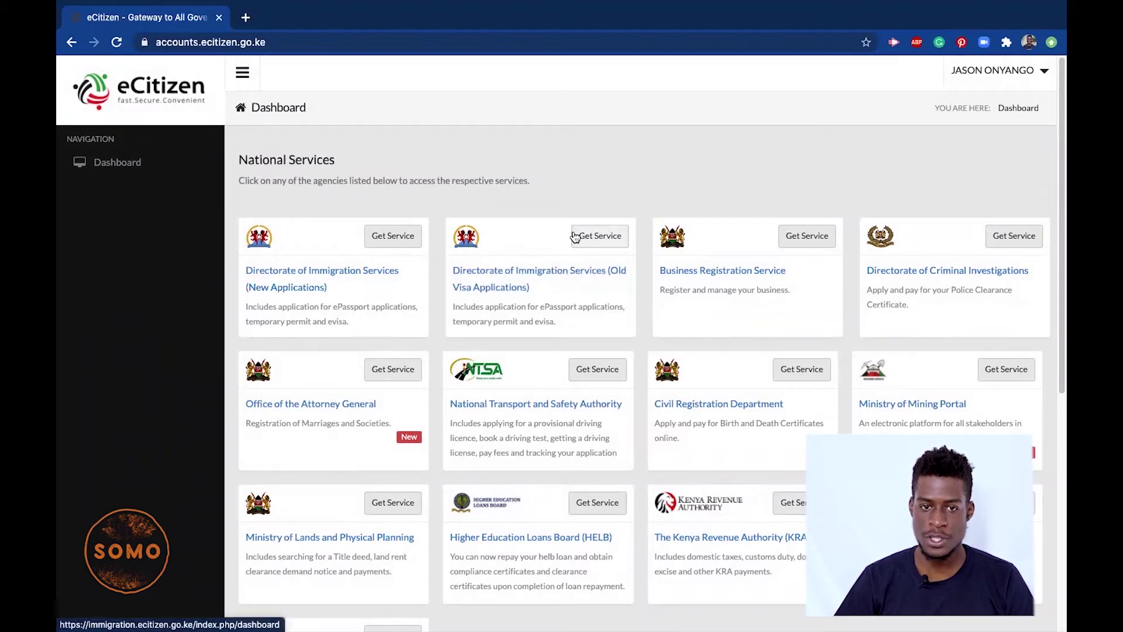
click(699, 272)
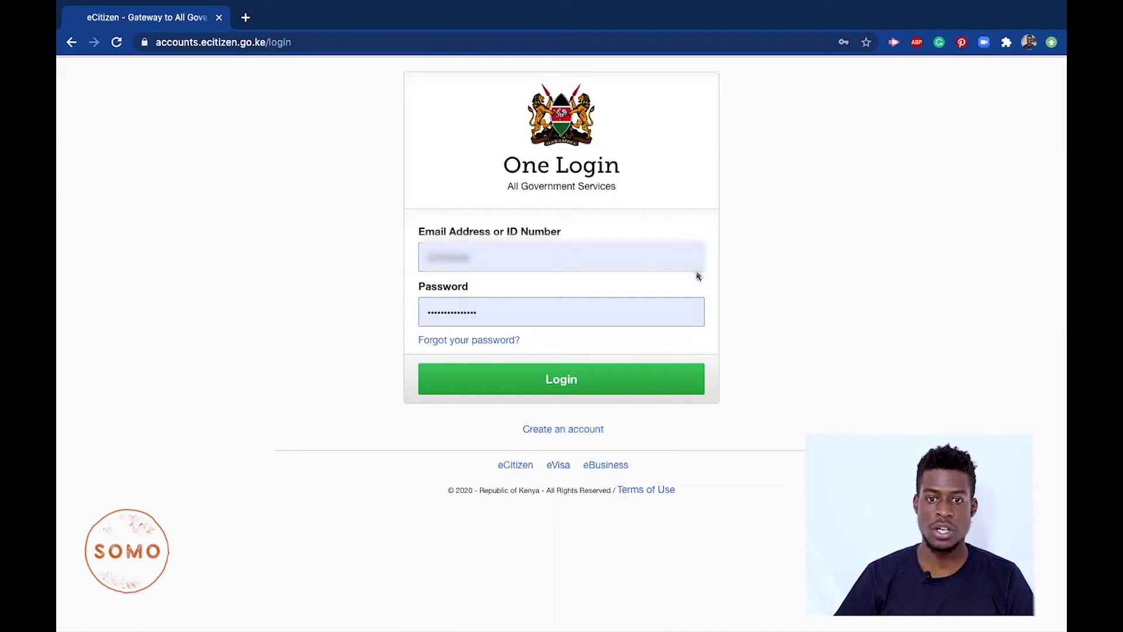
Step: Log in to eBusiness and show the Make Application services list
click(588, 379)
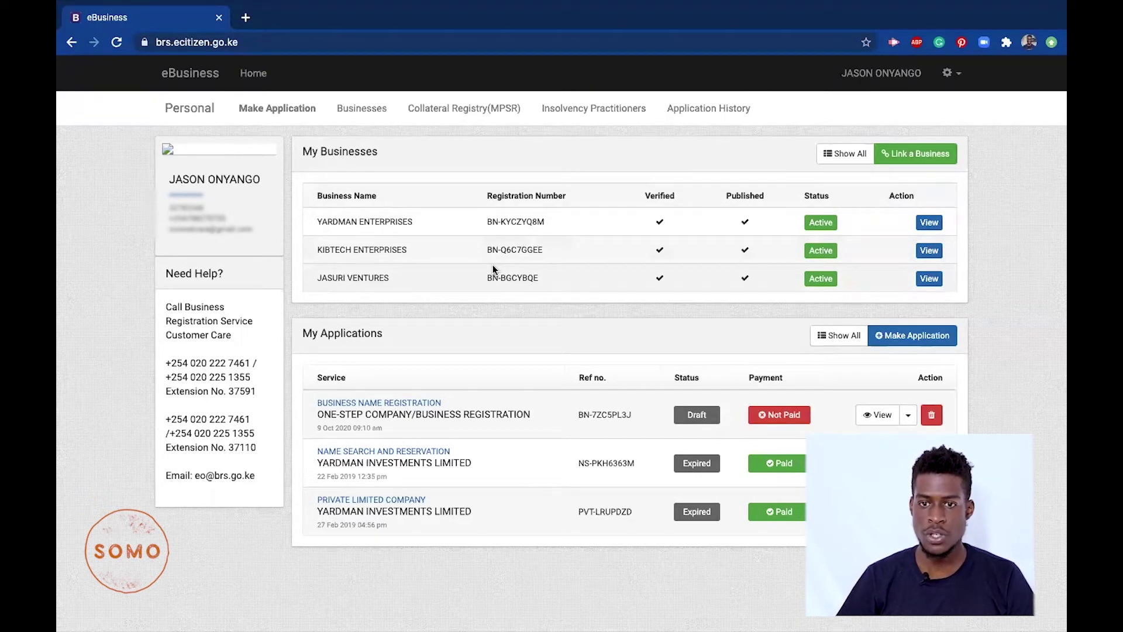
click(286, 115)
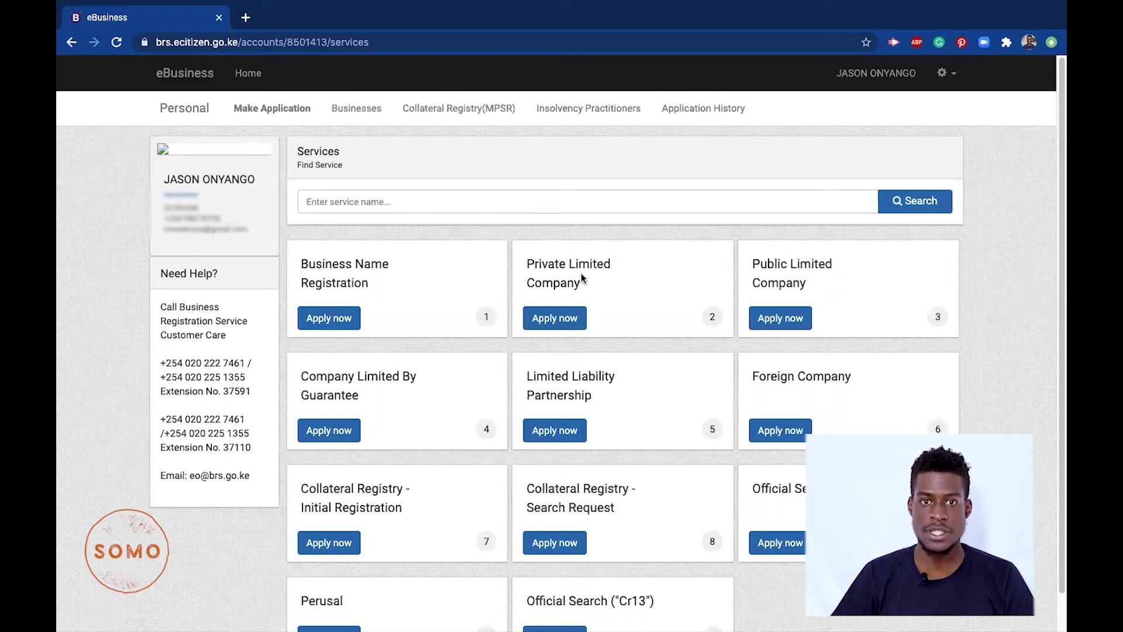
Step: Choose Business Name Registration and confirm Apply Now in its information dialog
click(352, 316)
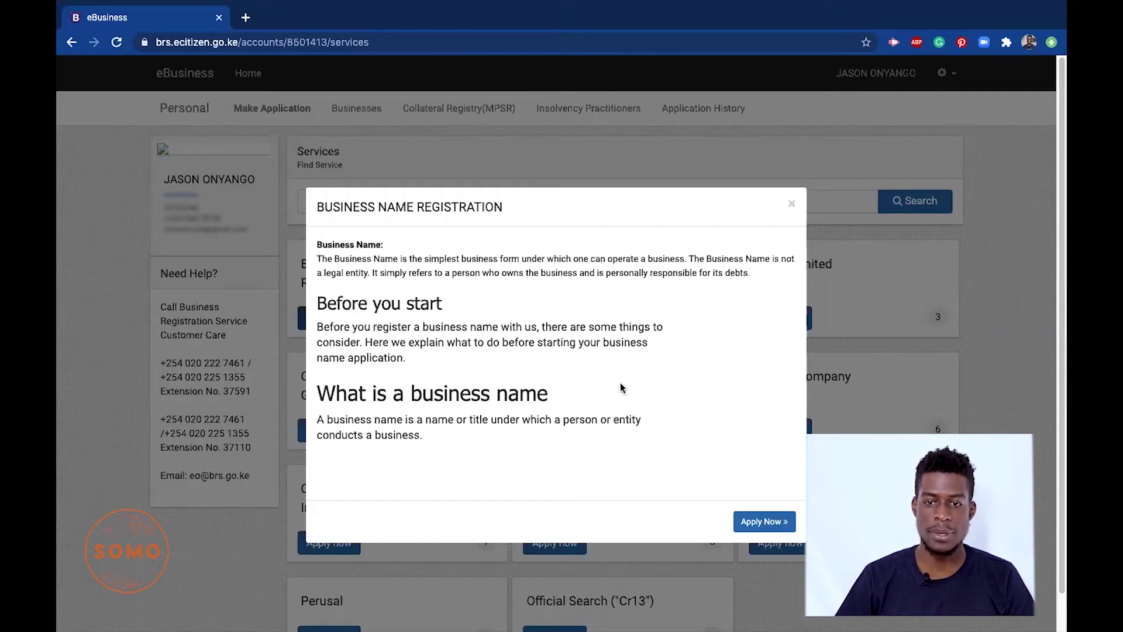
click(757, 519)
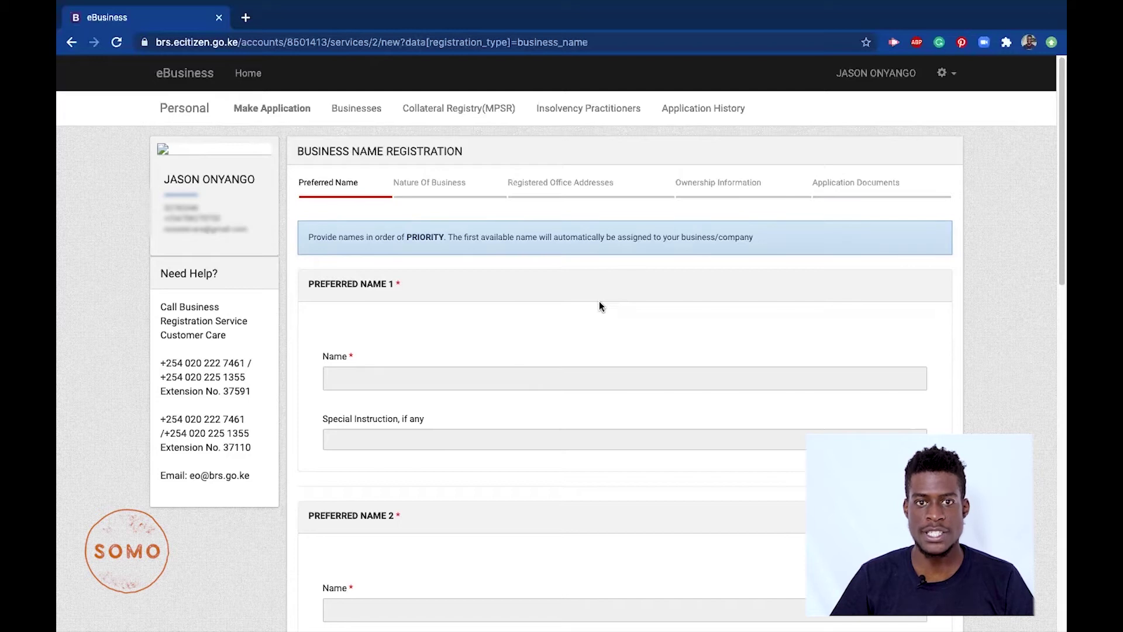
Step: Enter ATU KALI VENTURES and LOVER HAPPY ENTERPRISES as the first two preferred names
scroll(599, 301, down, 2)
click(599, 301)
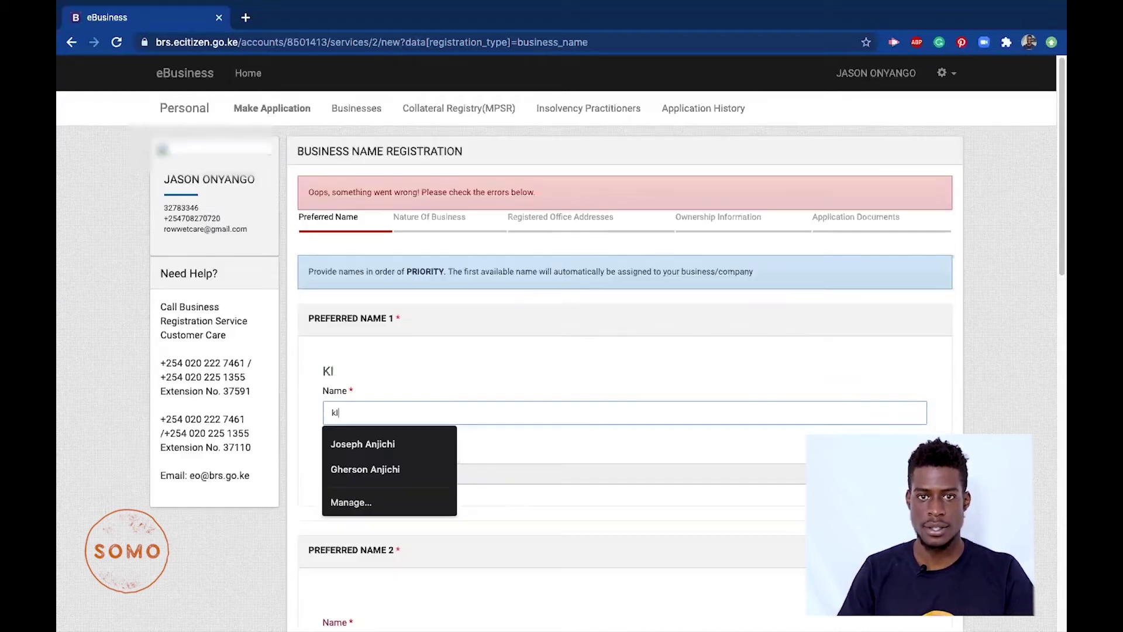
text(ATU KALI VENTURES)
click(523, 435)
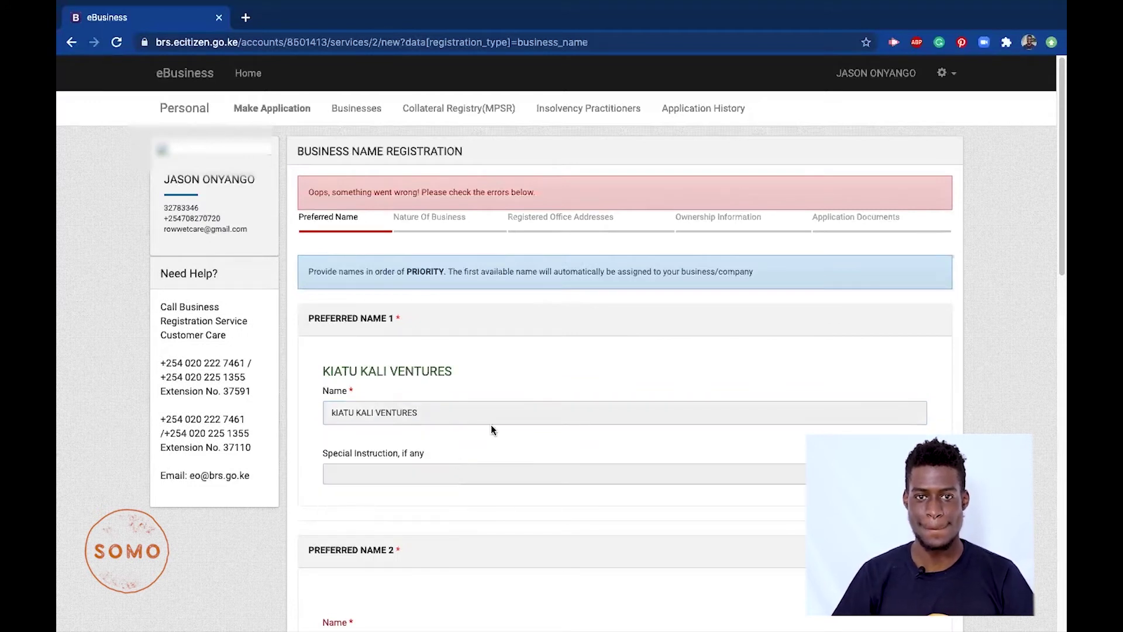
scroll(507, 460, down, 10)
scroll(505, 462, up, 8)
click(495, 487)
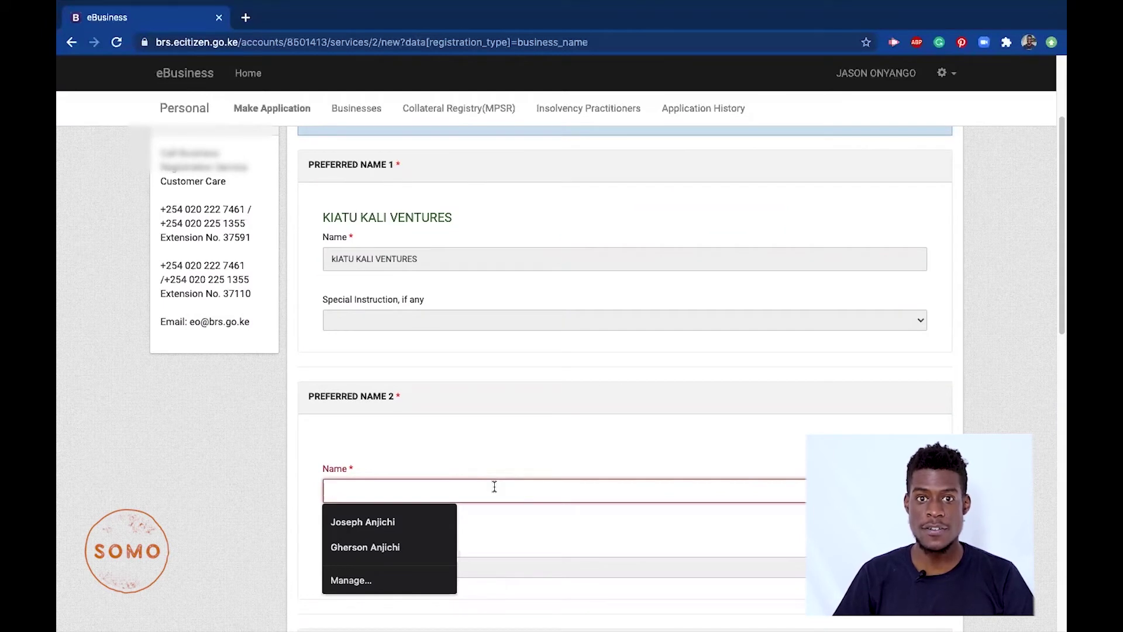
text(LOVE)
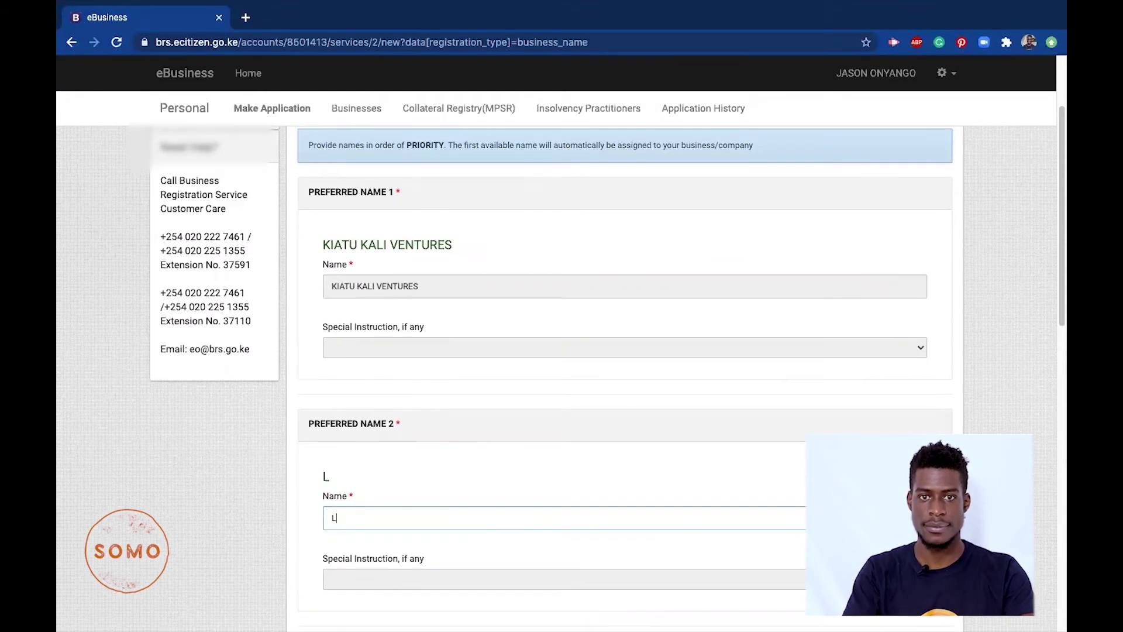
text(PY )
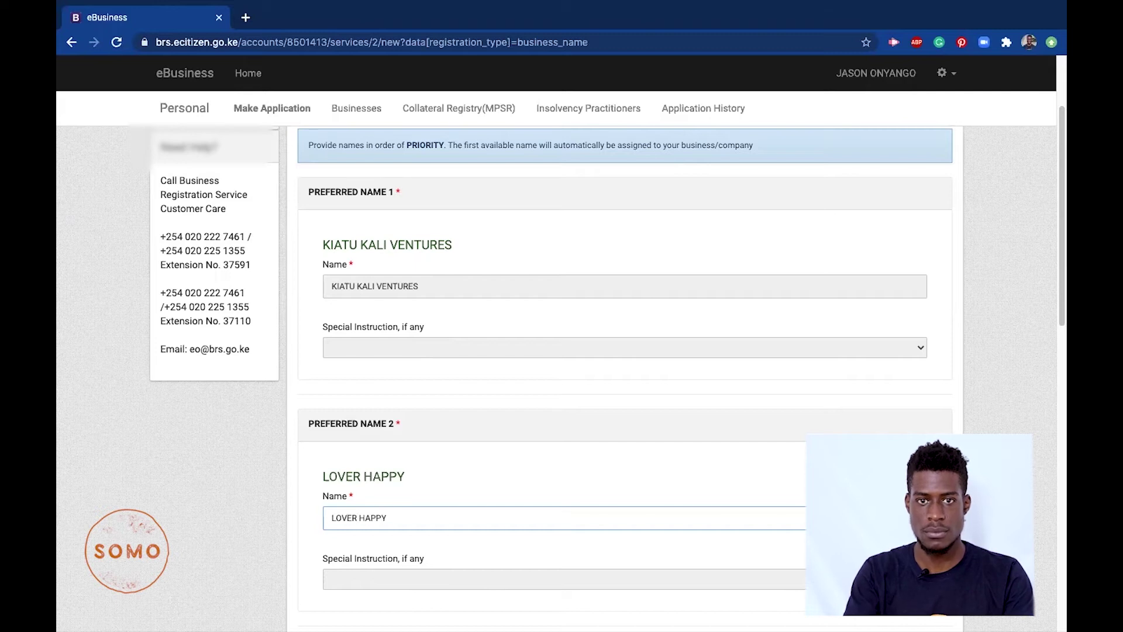
text(ENTERPRISES)
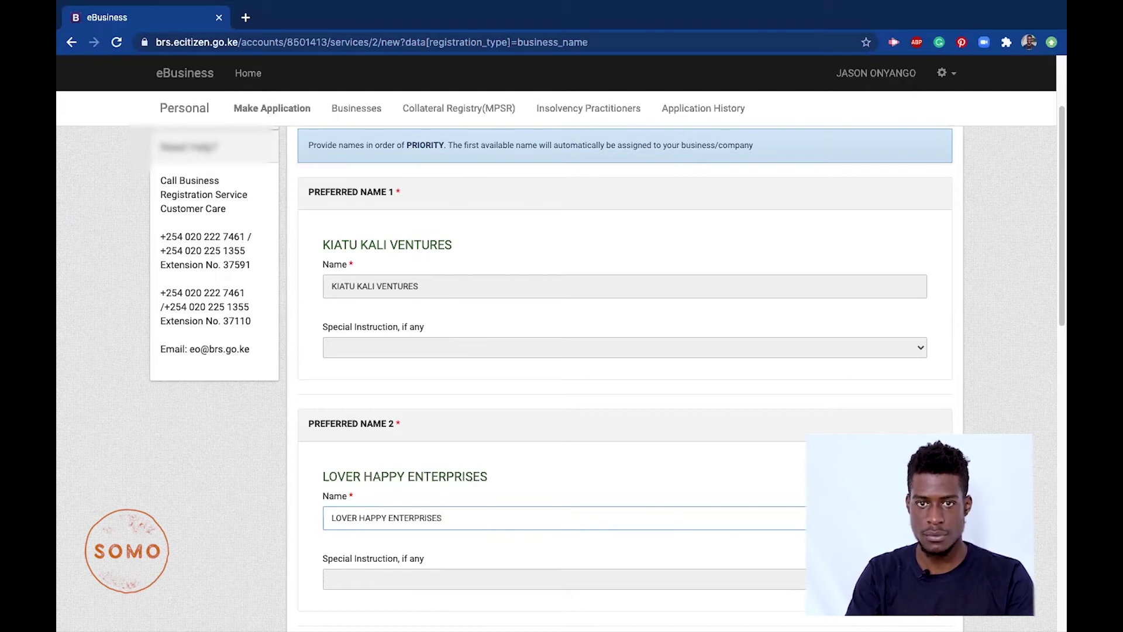
scroll(401, 520, up, 1)
scroll(401, 521, down, 5)
Step: Fill Preferred Names 3 and 4 with 'Omoka ventures' and 'juakali enterprises'
click(418, 480)
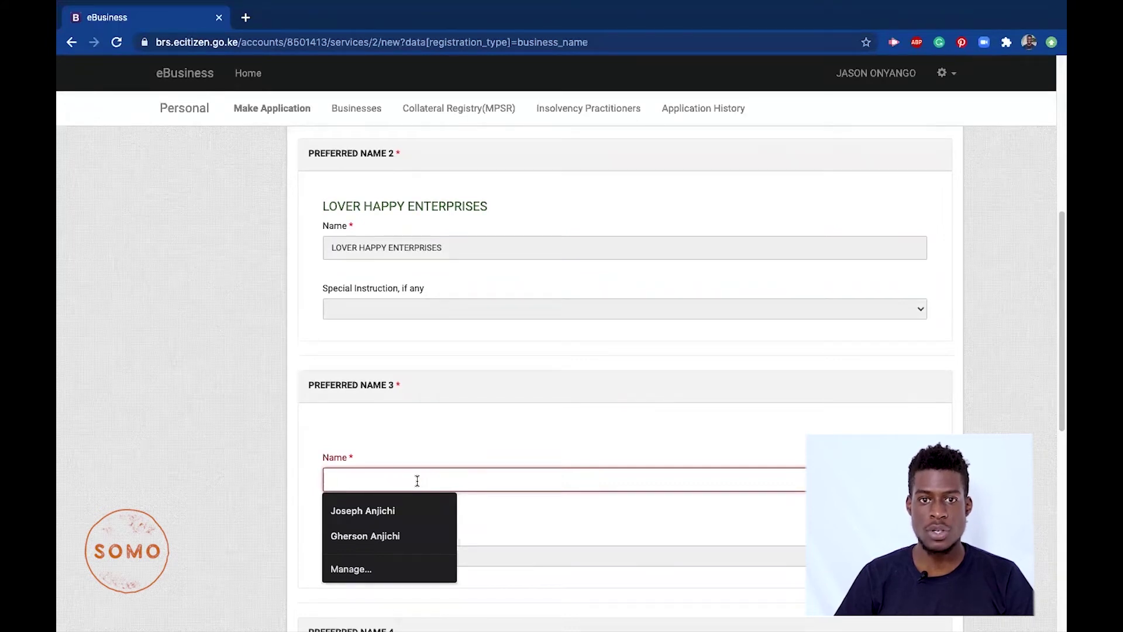
scroll(417, 480, down, 1)
text(Omoka v)
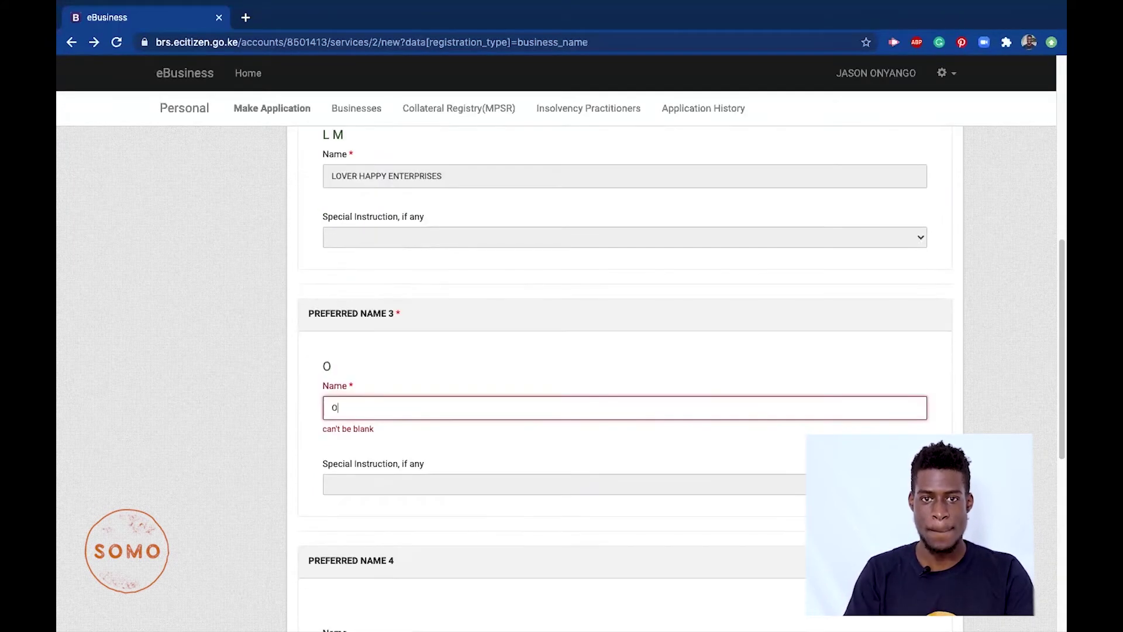
text(entures)
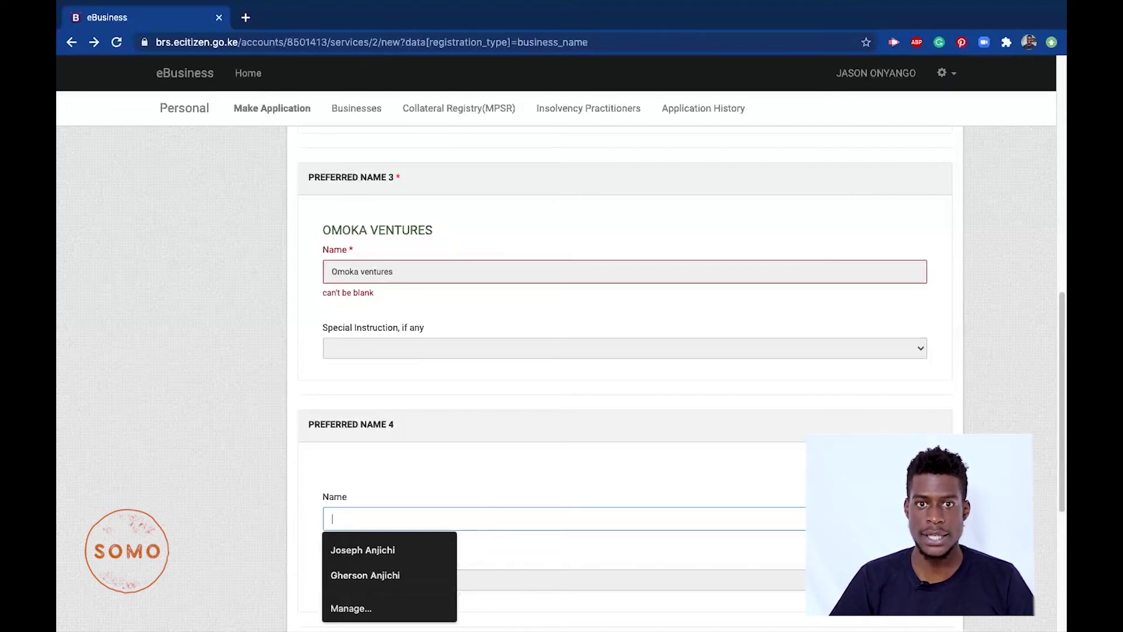
text(jua)
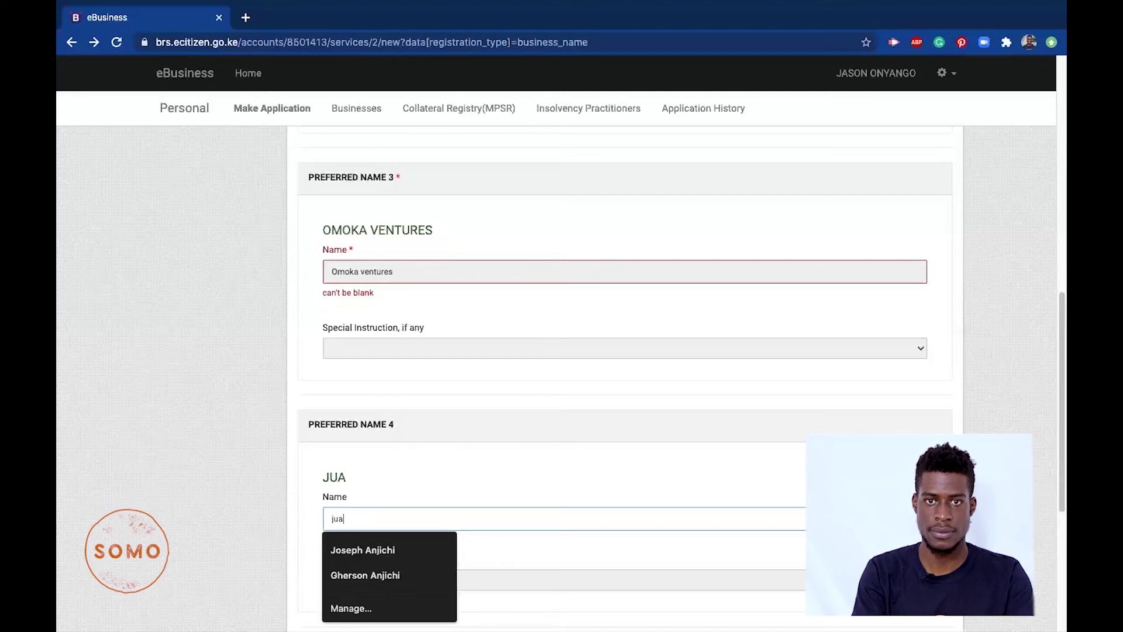
text(kali enterprises)
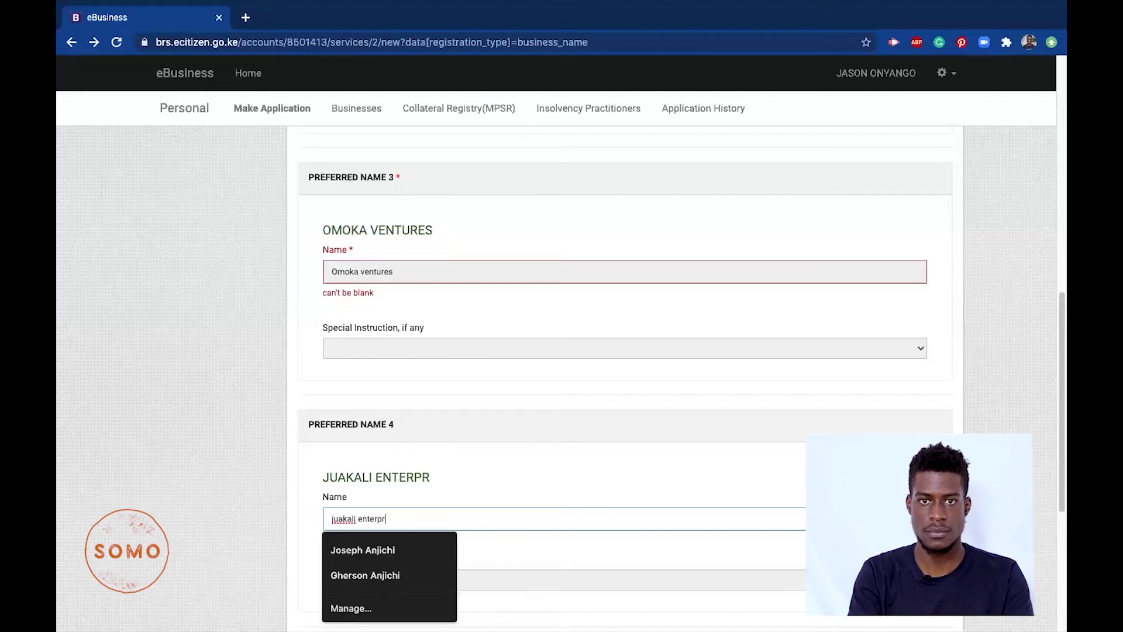
scroll(464, 423, down, 5)
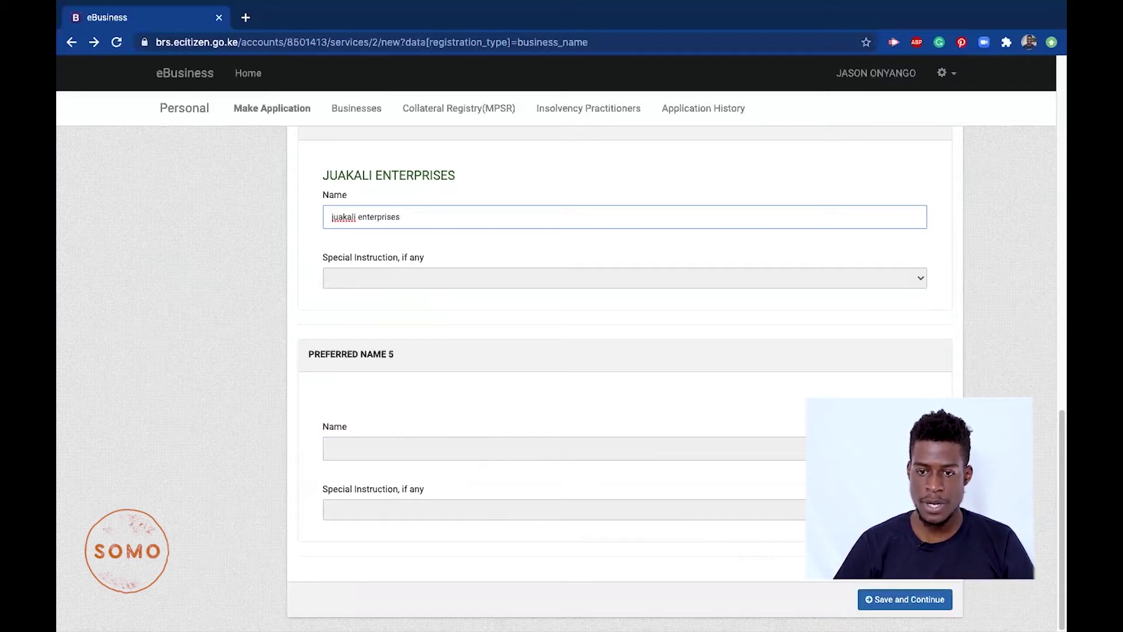
click(888, 601)
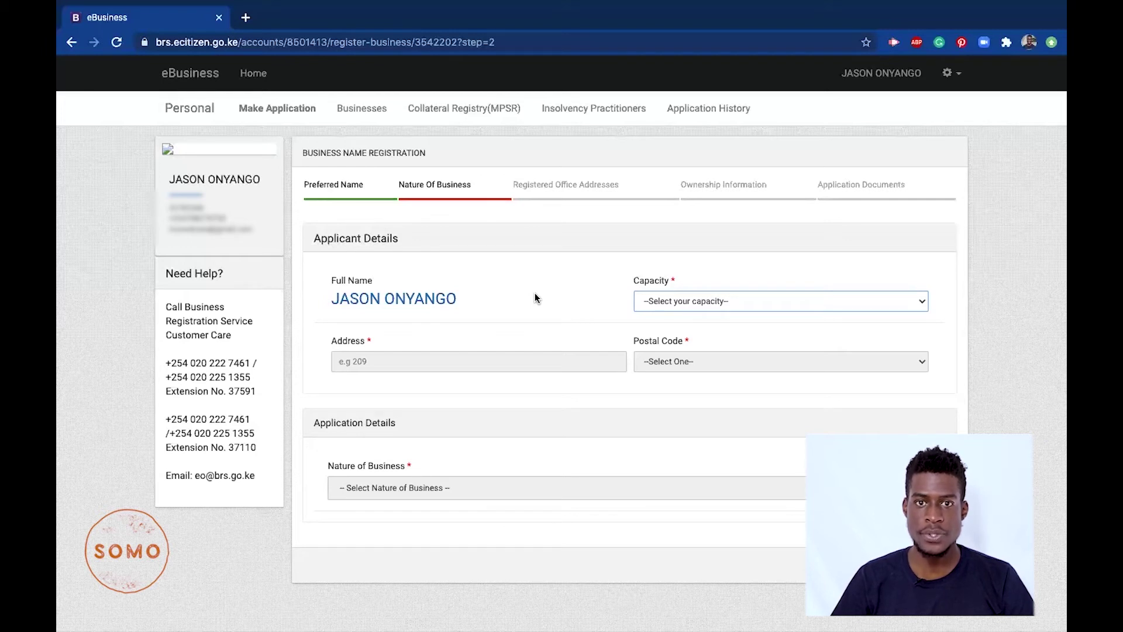
click(712, 293)
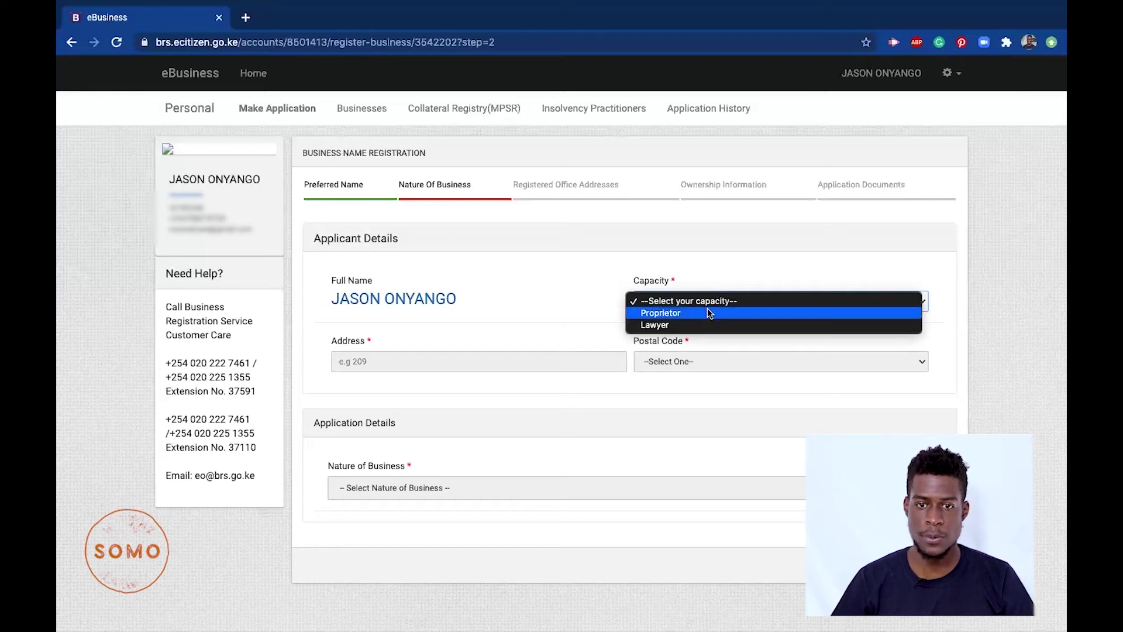
click(701, 313)
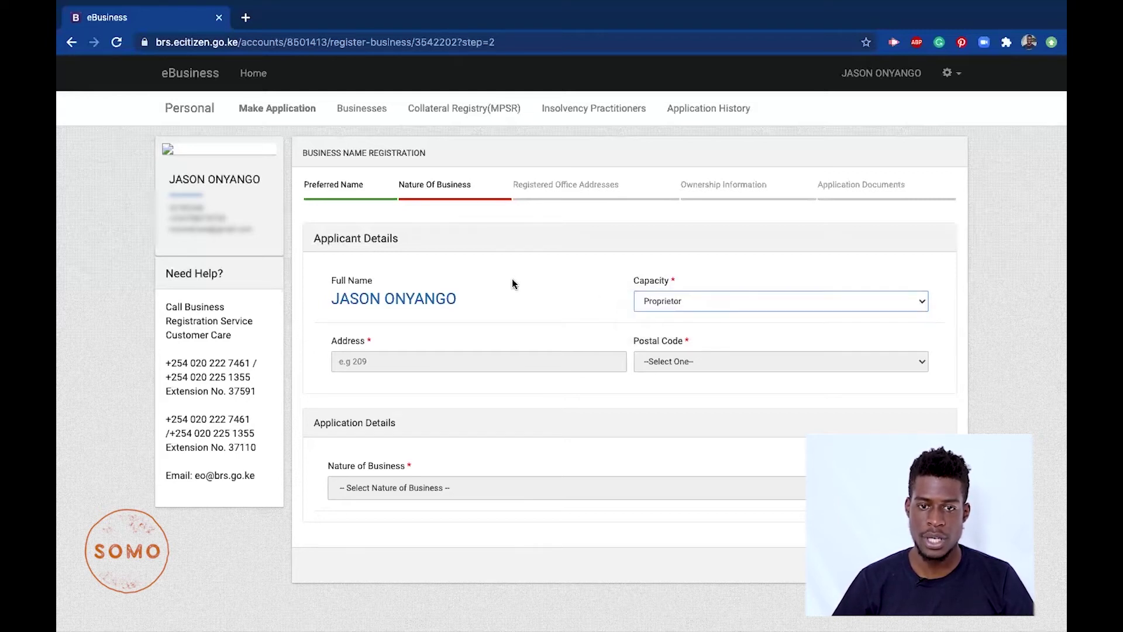
click(430, 365)
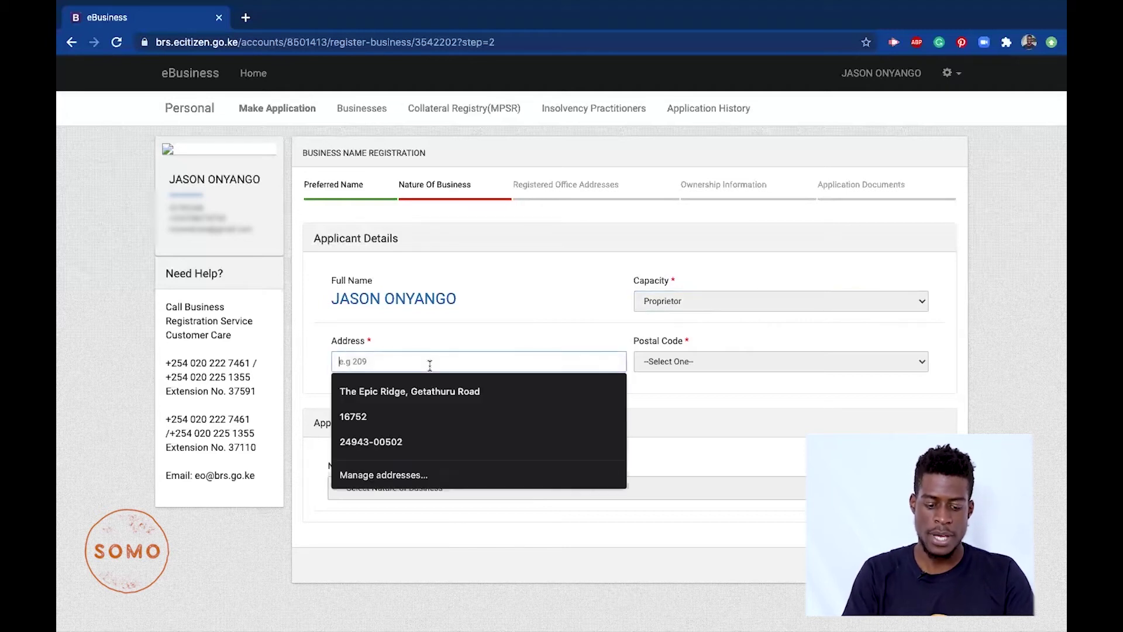
text(440)
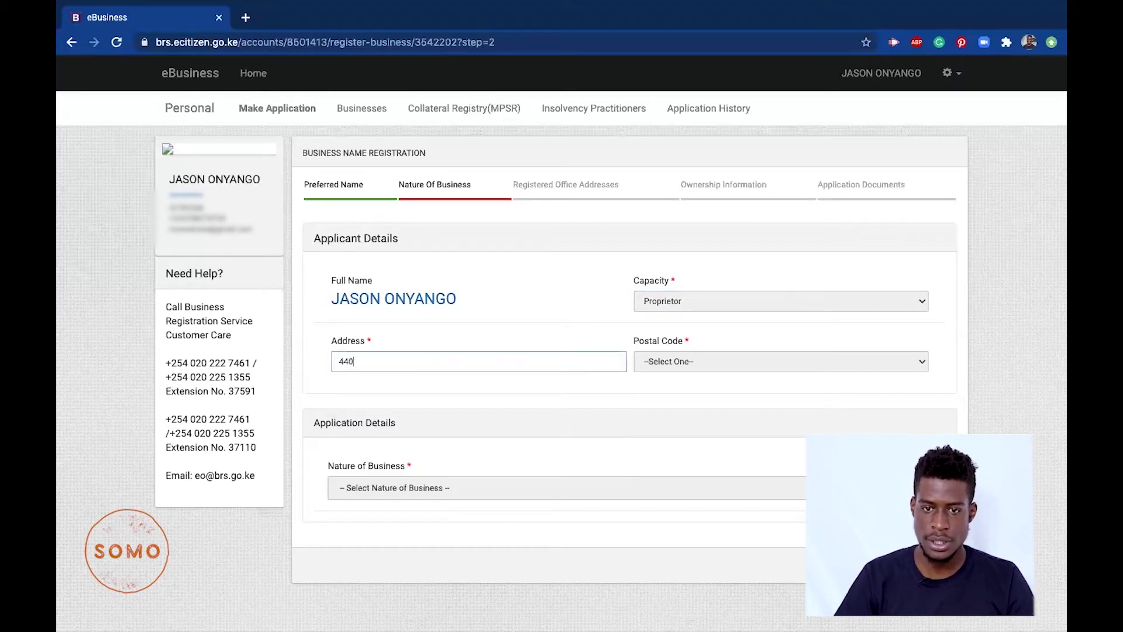
click(654, 358)
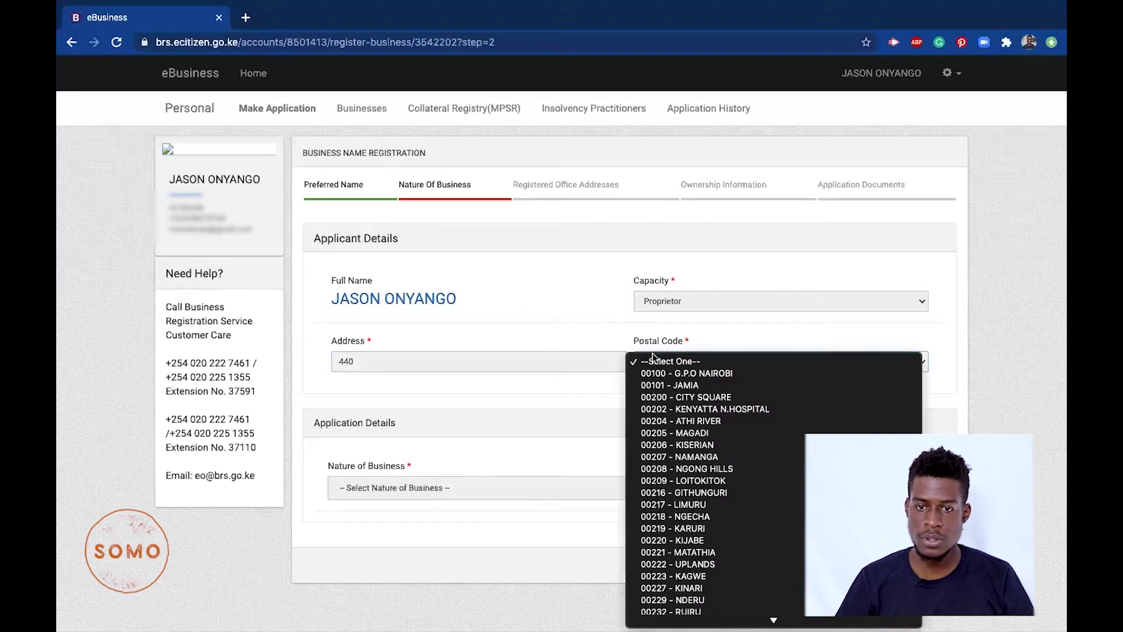
click(685, 374)
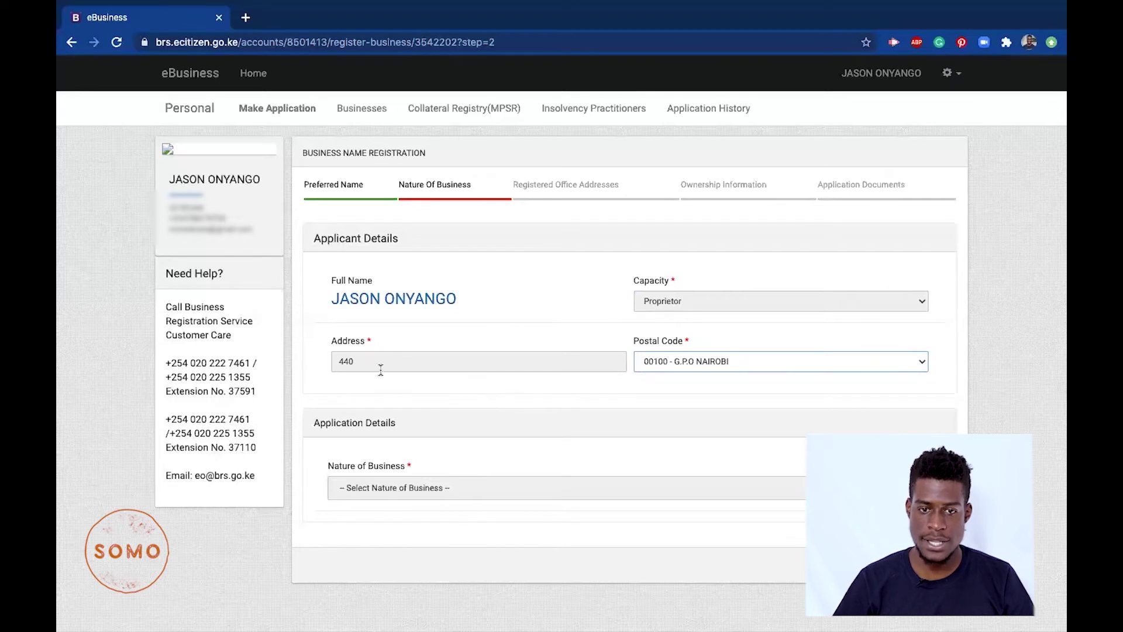
Step: Set the nature of business to Other
click(396, 486)
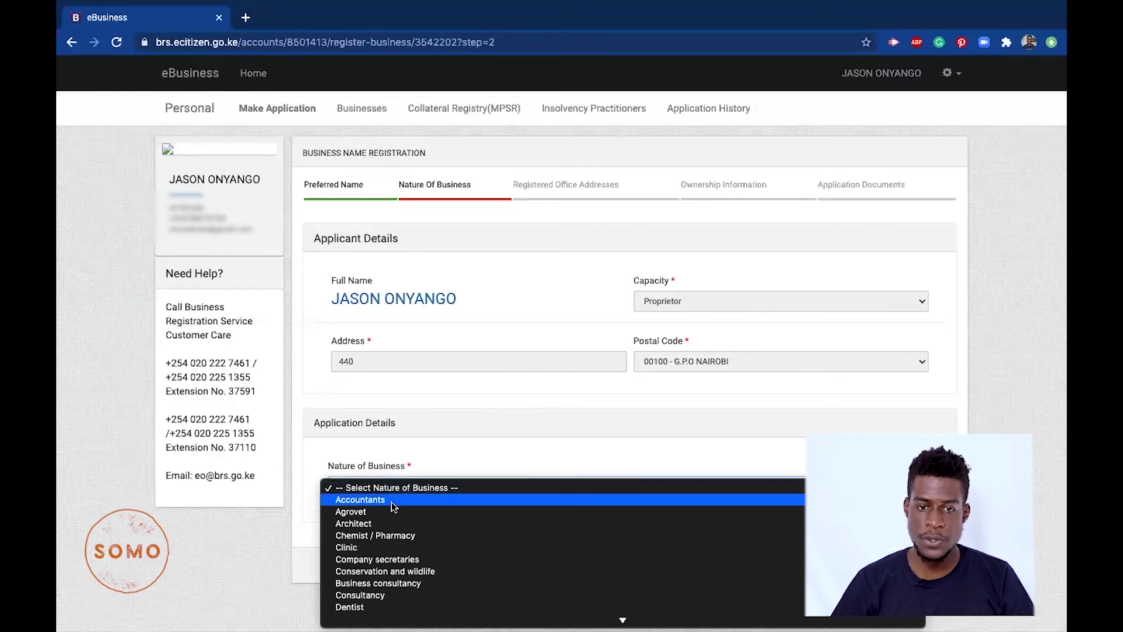
scroll(392, 502, down, 2)
scroll(391, 503, down, 2)
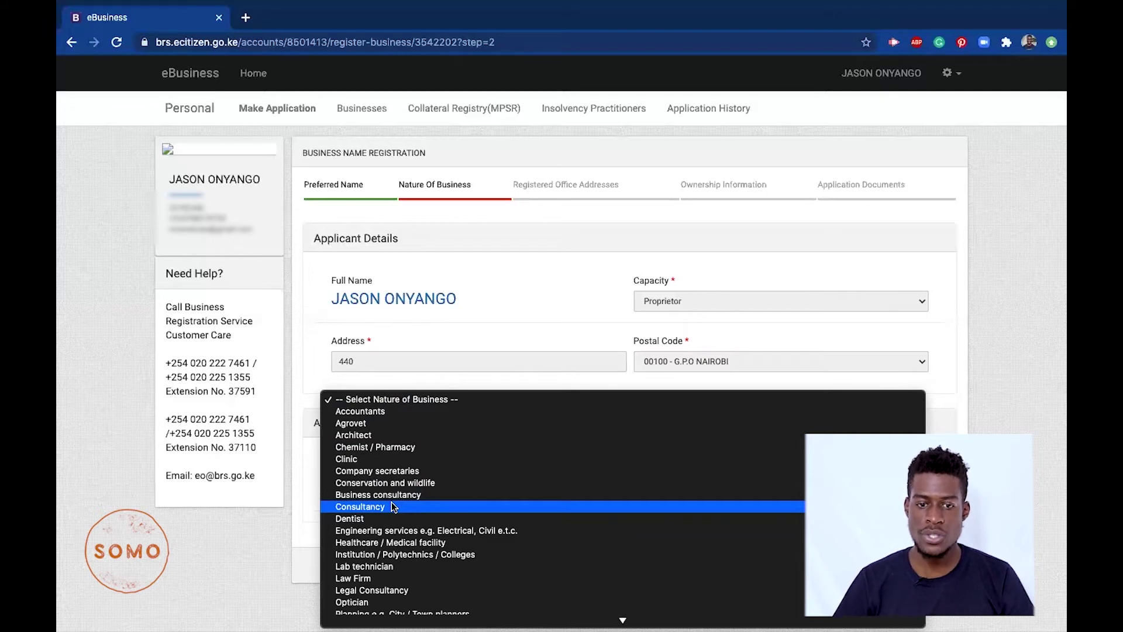
scroll(391, 507, down, 2)
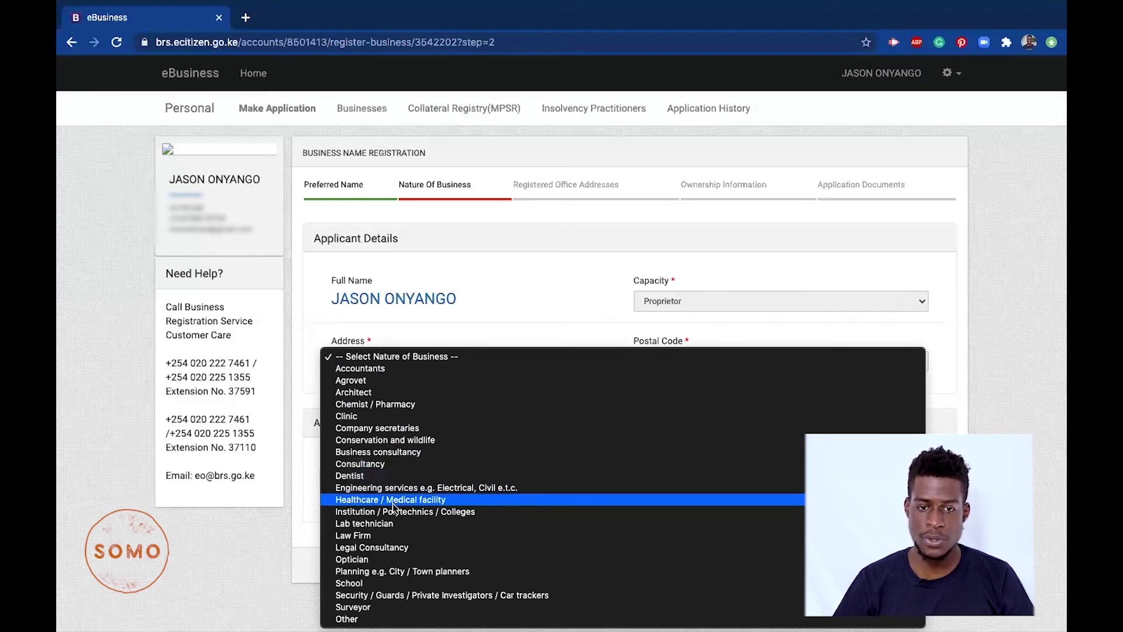
click(363, 619)
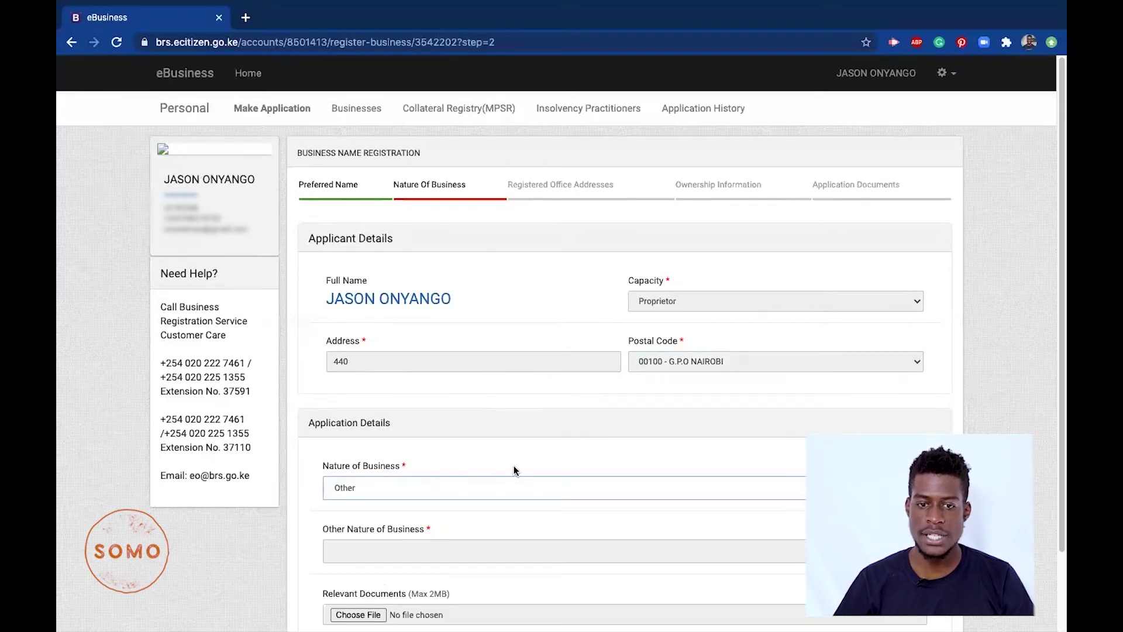
Step: Describe the business as 'I make high end shoes from recycled products' and save the step
scroll(514, 468, down, 2)
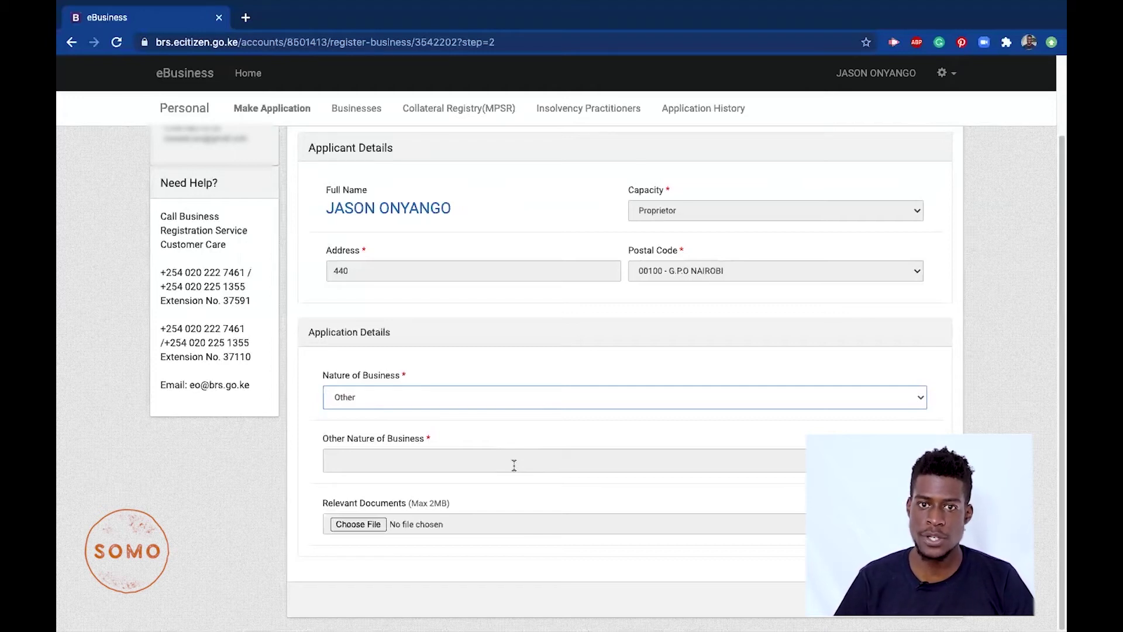
scroll(515, 465, up, 1)
click(490, 519)
text(I)
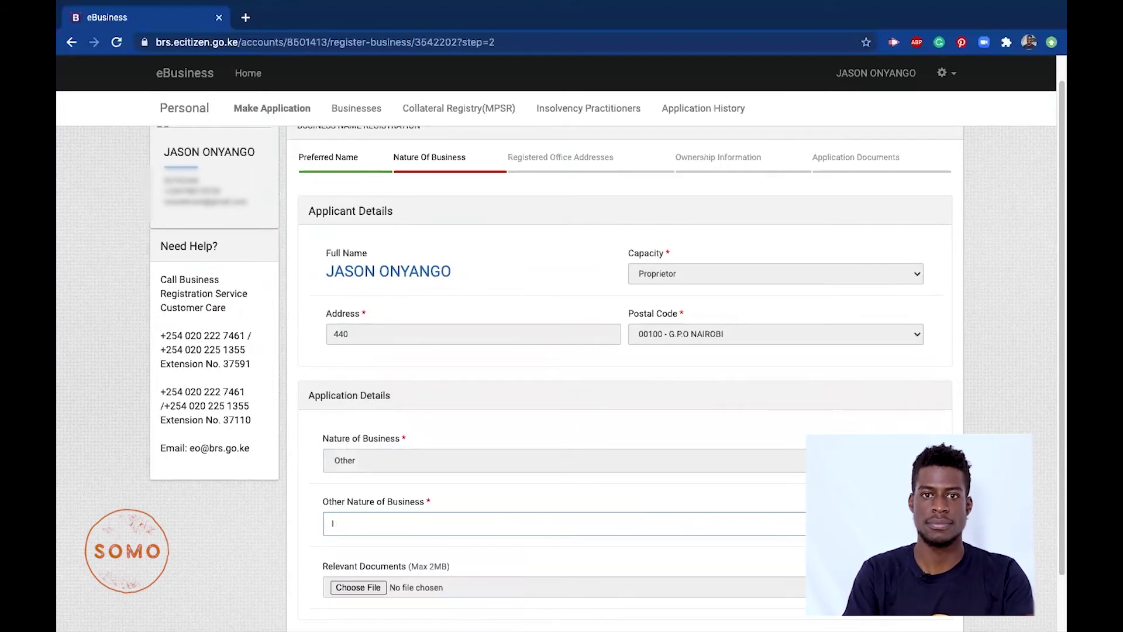
text( make high end sh)
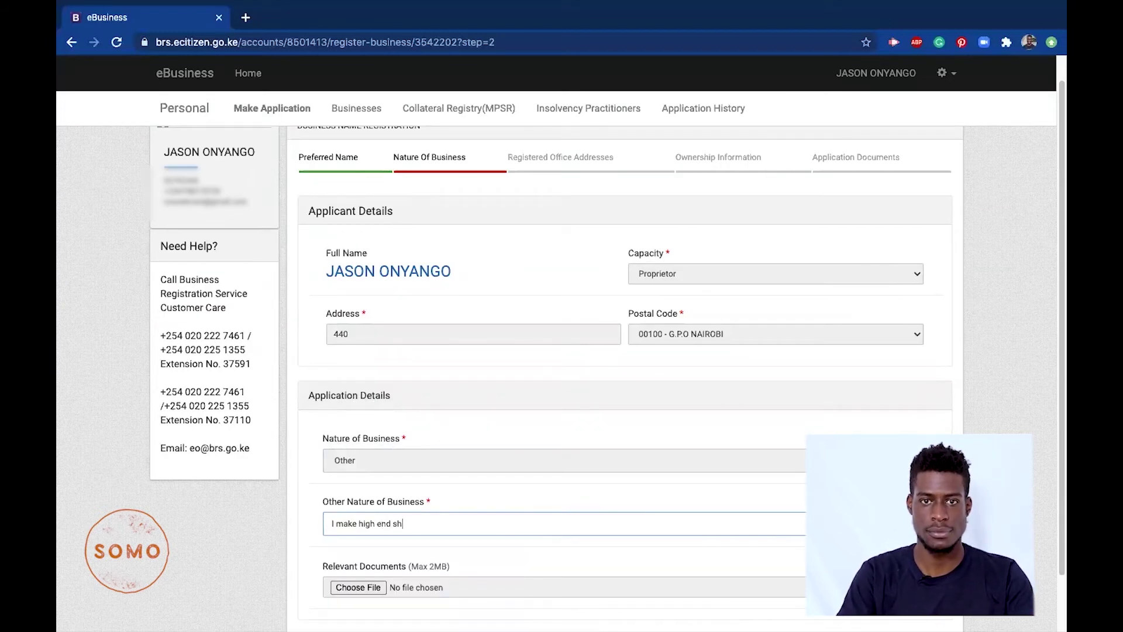
text(oes from recycled products)
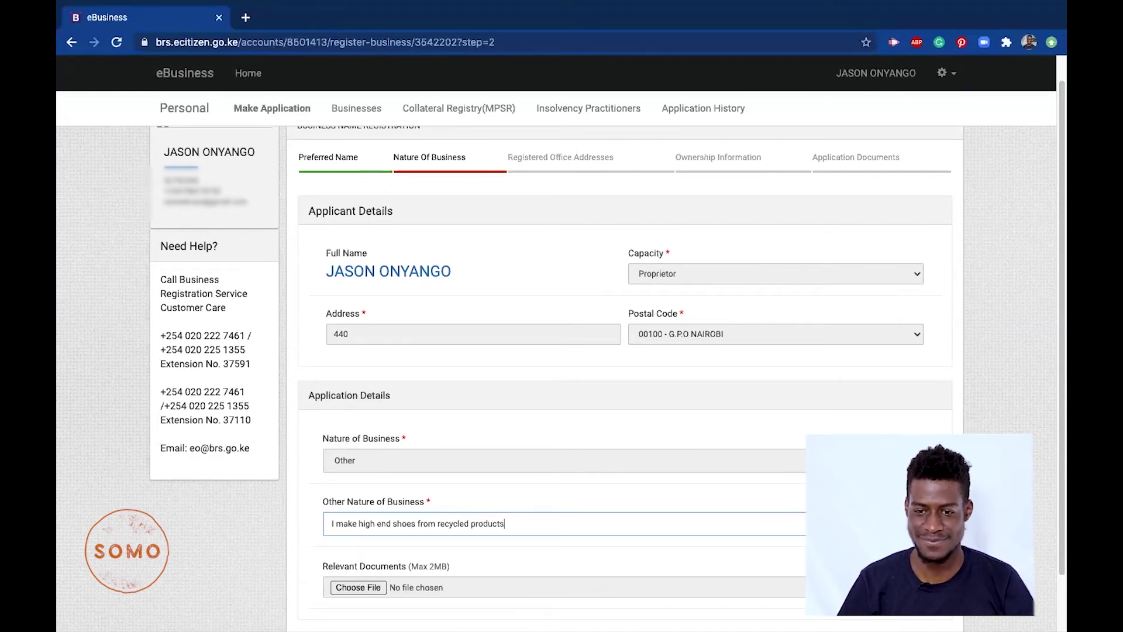
scroll(625, 374, down, 2)
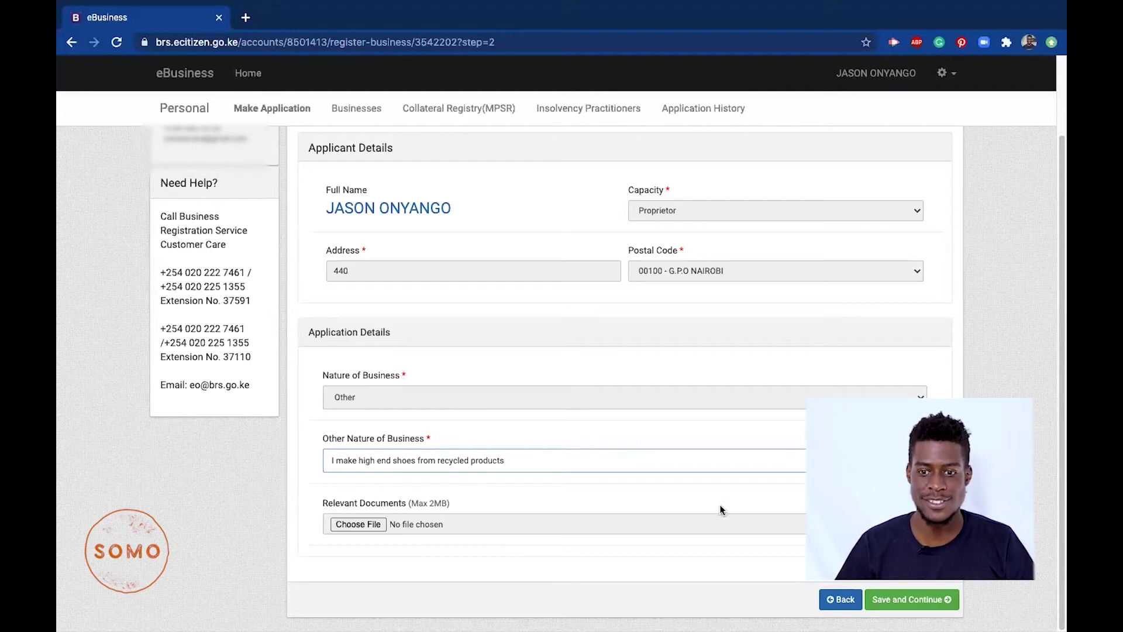
click(909, 597)
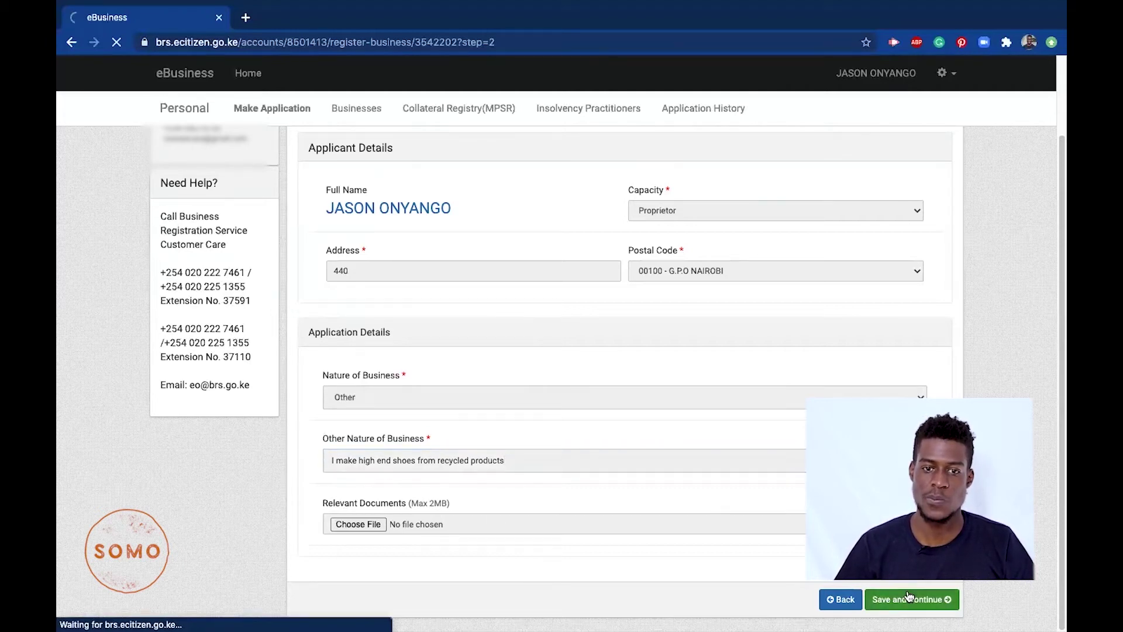
Step: Set the registered office to county NAIROBI, district WESTLANDS DISTRICT and locality KITISURU
scroll(597, 268, down, 2)
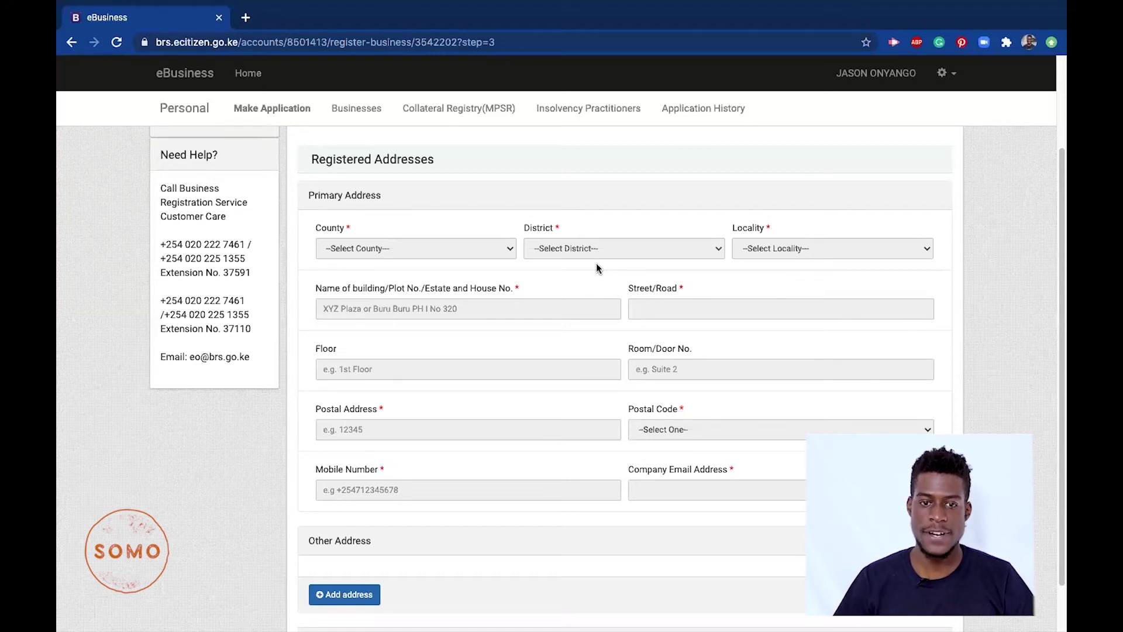
scroll(511, 237, up, 1)
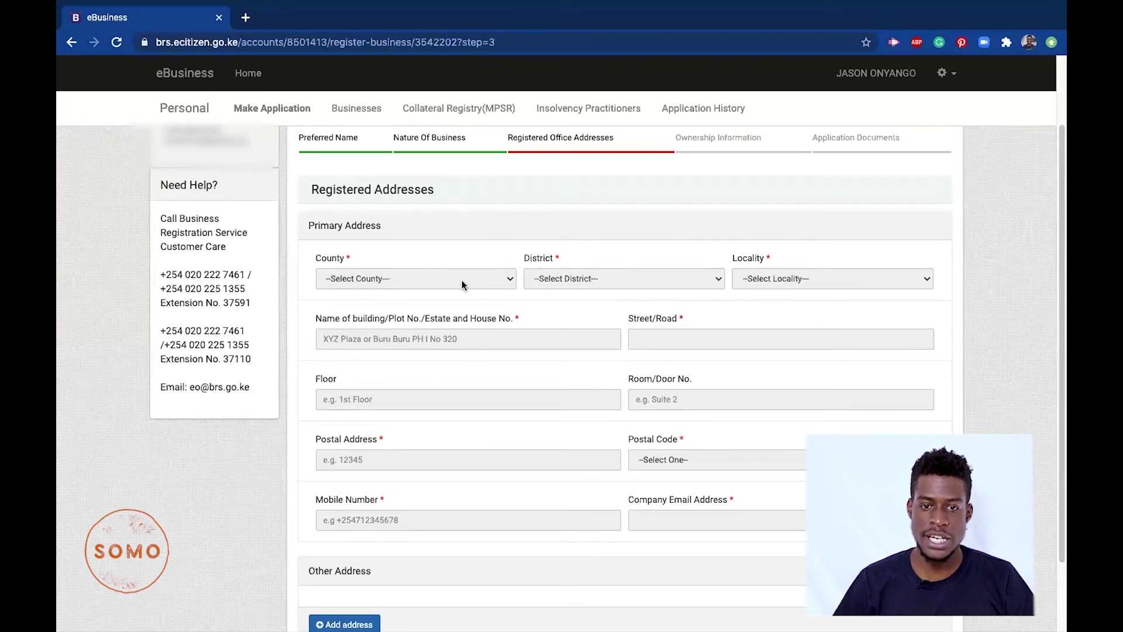
click(461, 279)
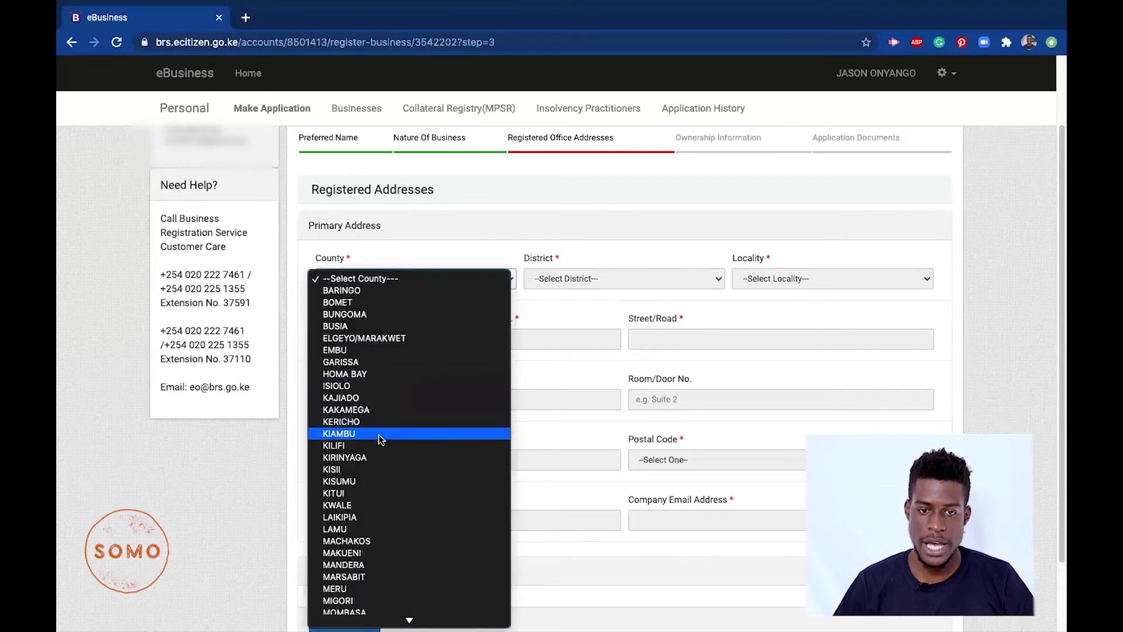
scroll(382, 474, down, 3)
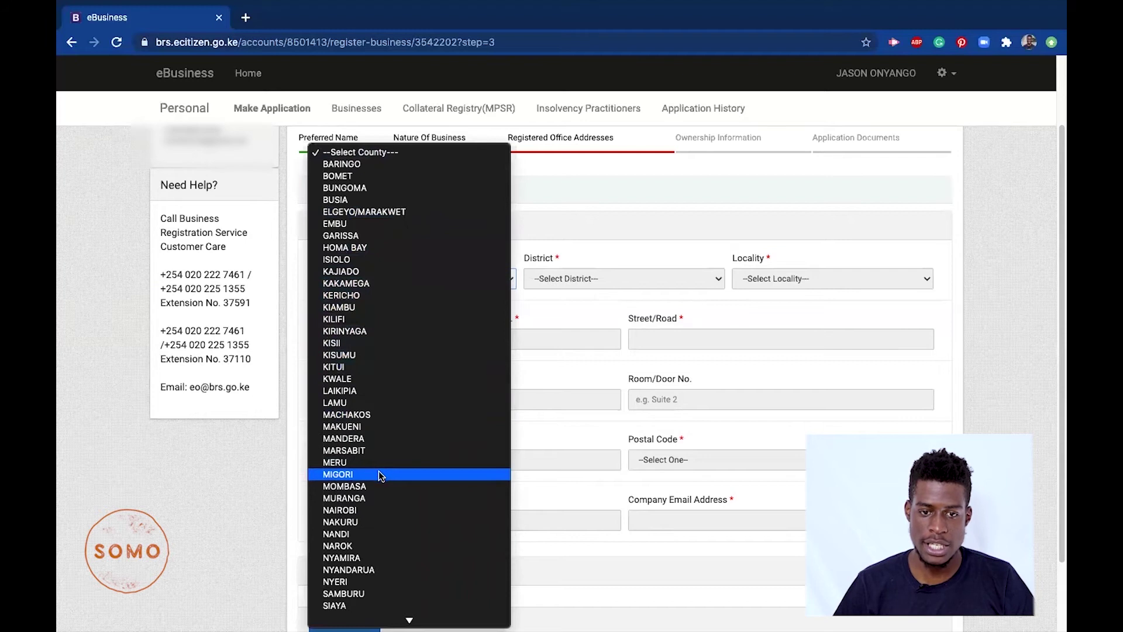
click(354, 508)
click(544, 280)
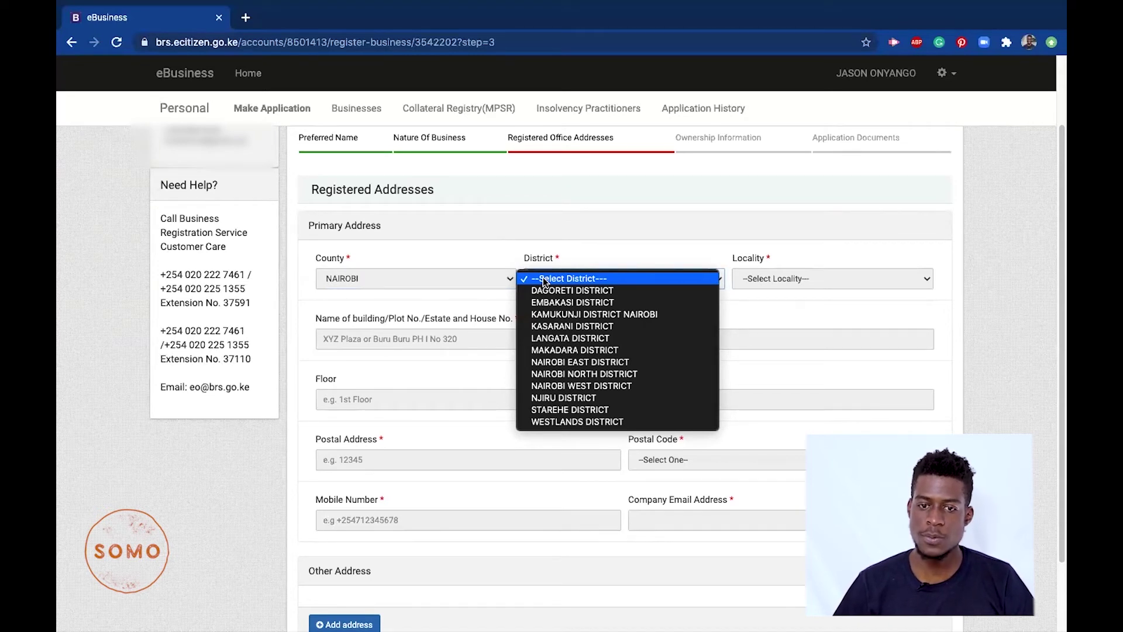
click(557, 422)
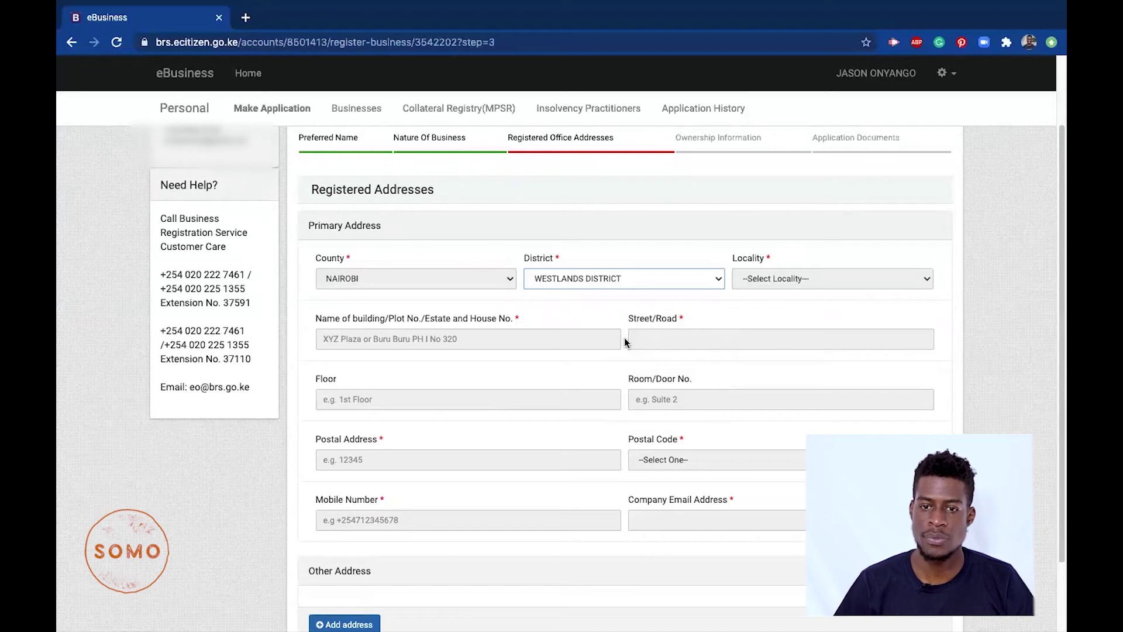
click(784, 279)
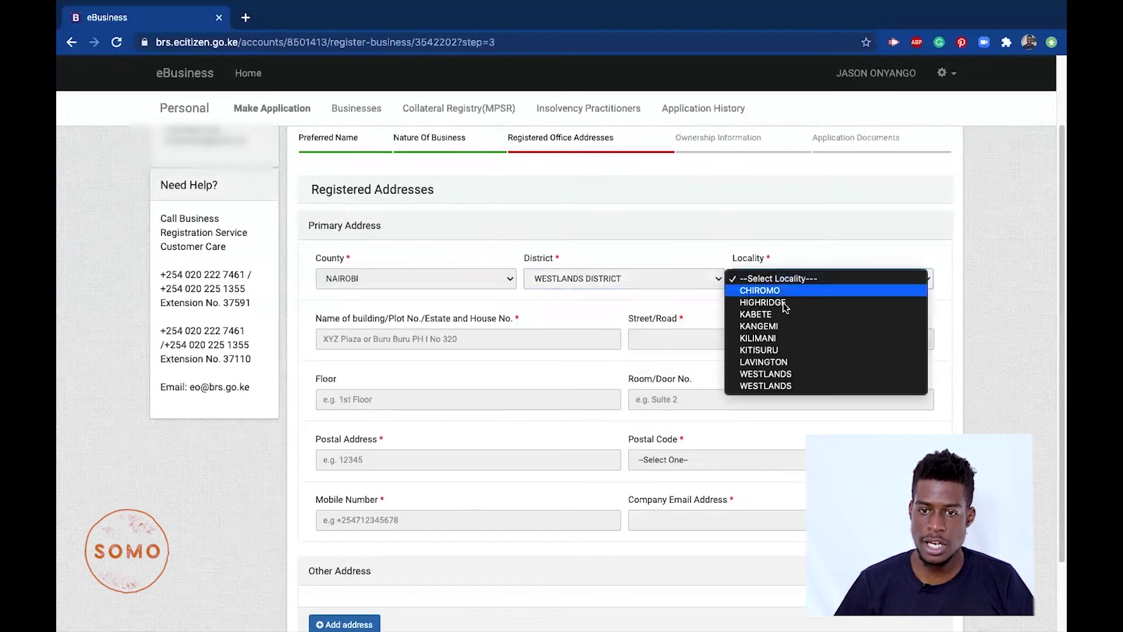
click(787, 351)
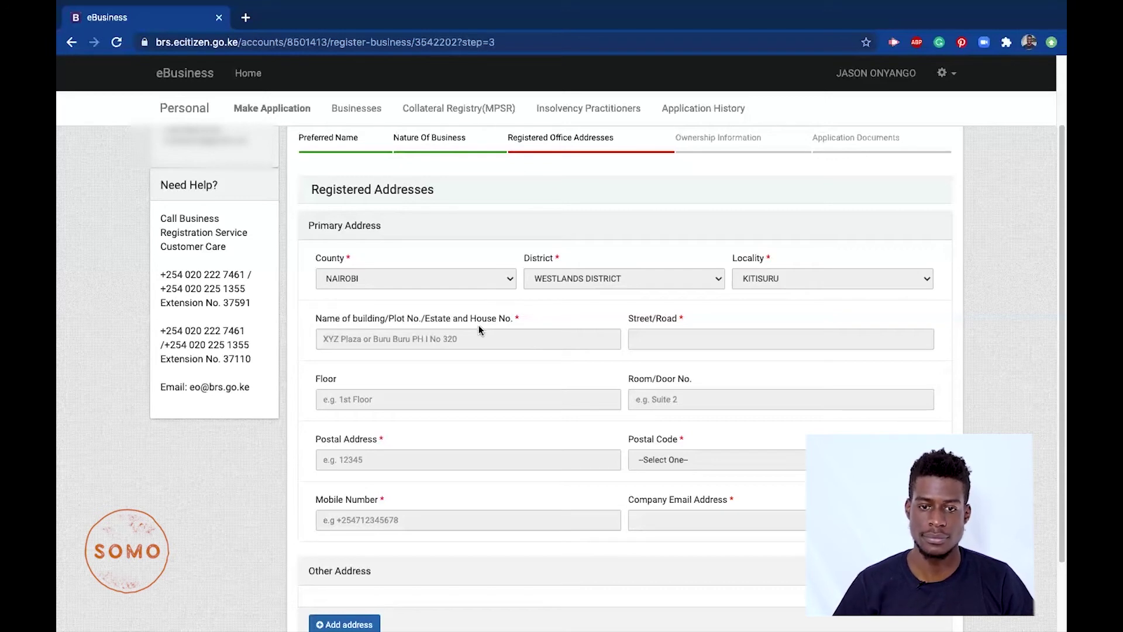
click(470, 337)
text(Urban)
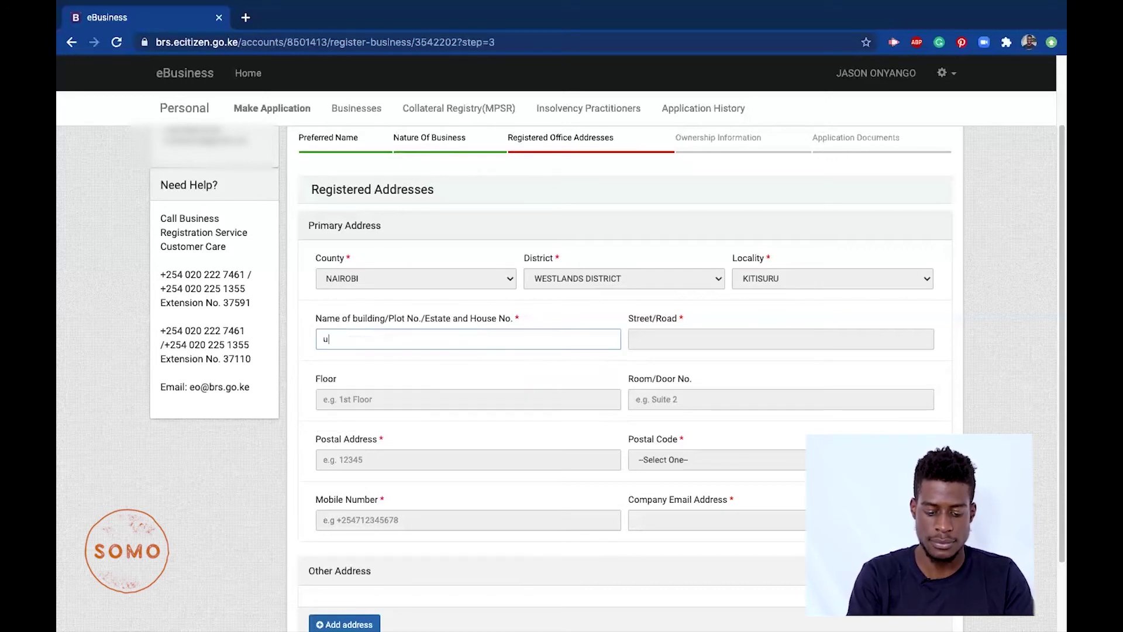
text( local)
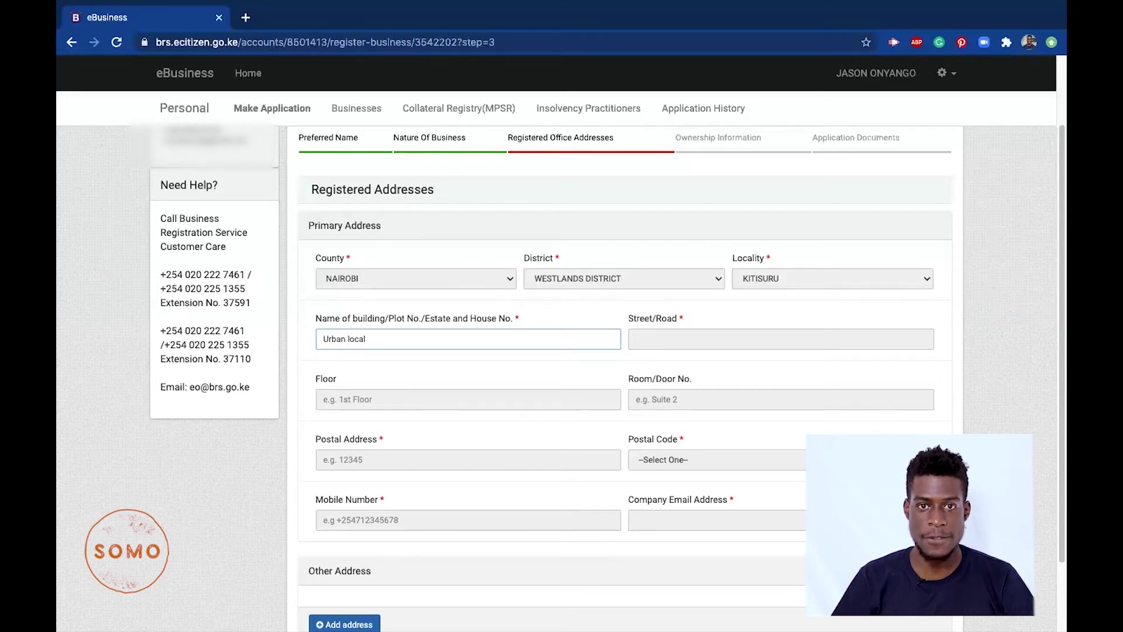
click(782, 338)
text(hbpe c)
key(BackSpace)
key(BackSpace)
key(BackSpace)
key(BackSpace)
key(BackSpace)
key(BackSpace)
text(n)
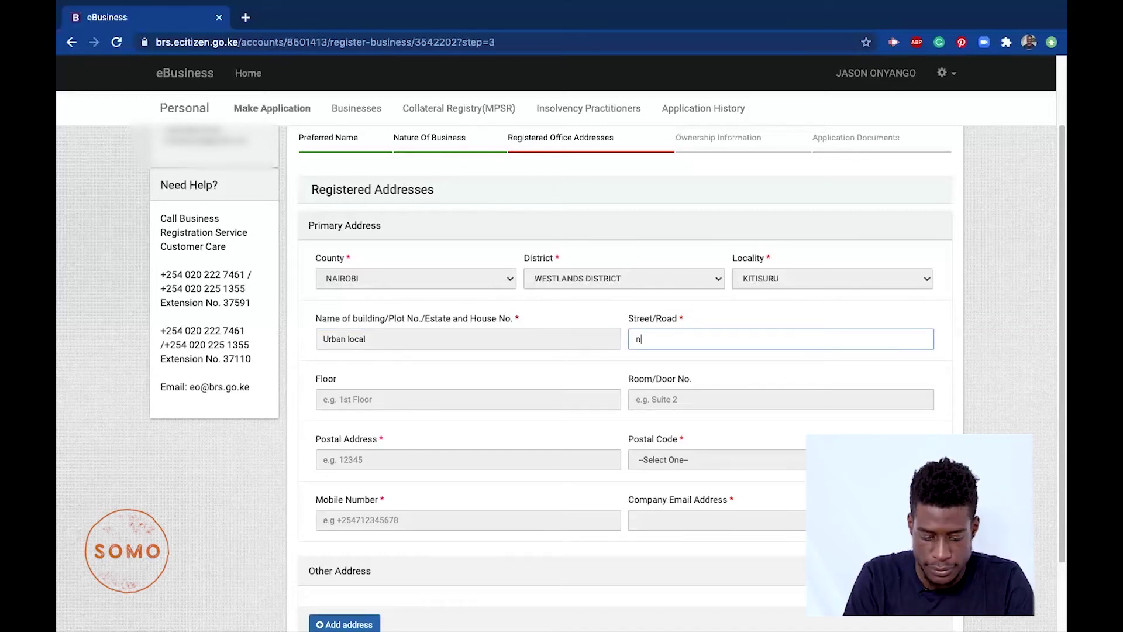
text(gecha road)
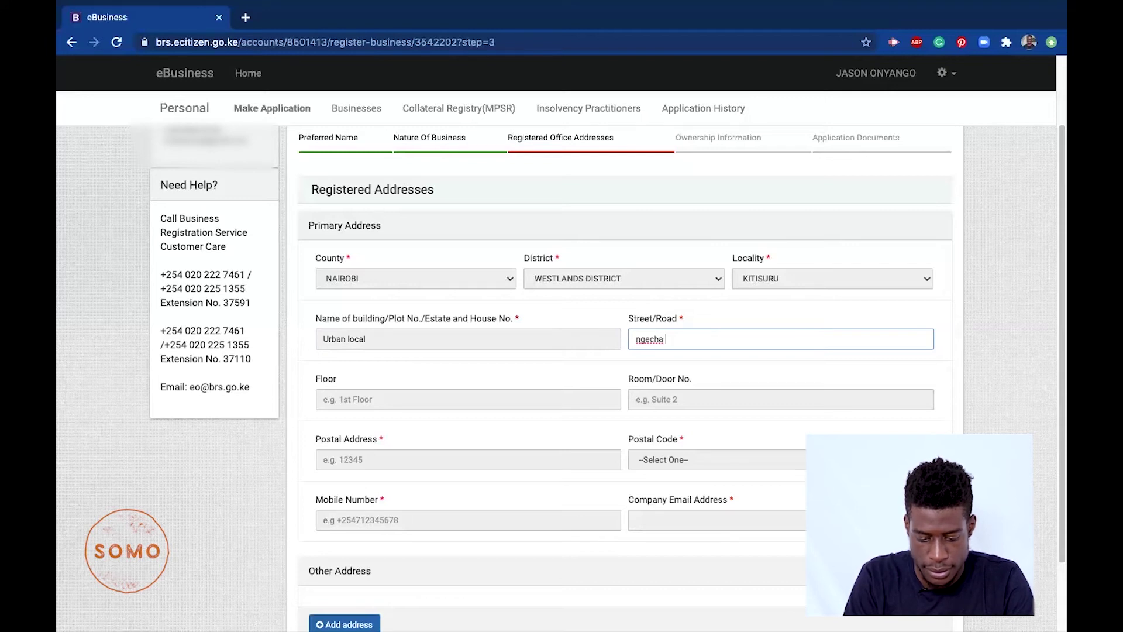
key(Tab)
key(Tab)
key(Tab)
text(440)
scroll(707, 335, down, 1)
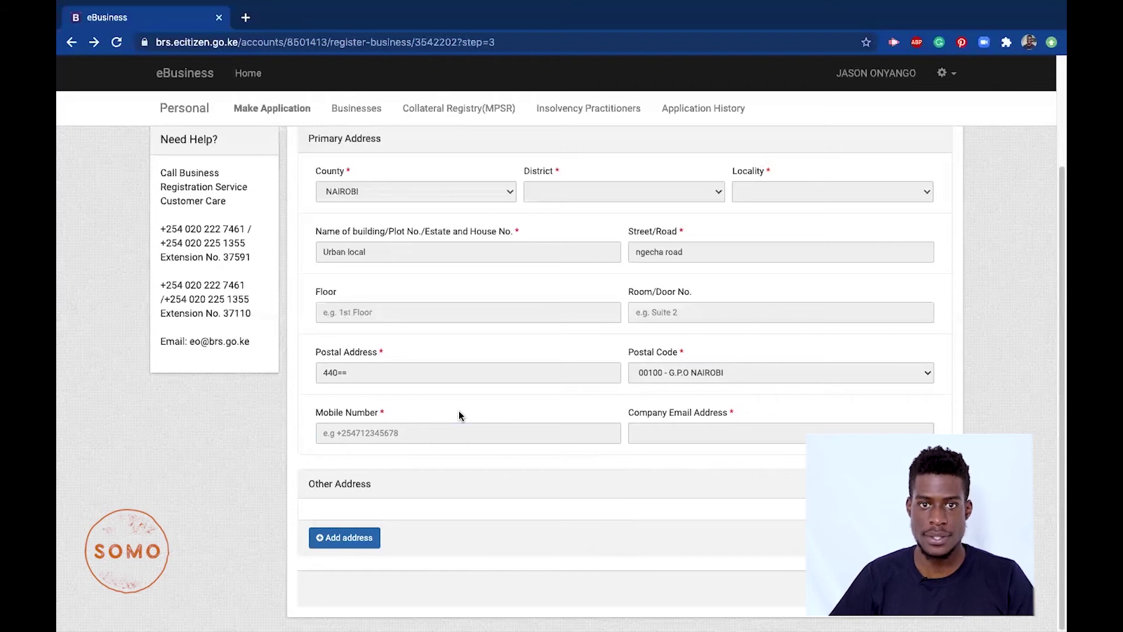
Step: Fill in the business mobile number and company email address
click(460, 432)
text(XXXXXXXXXX)
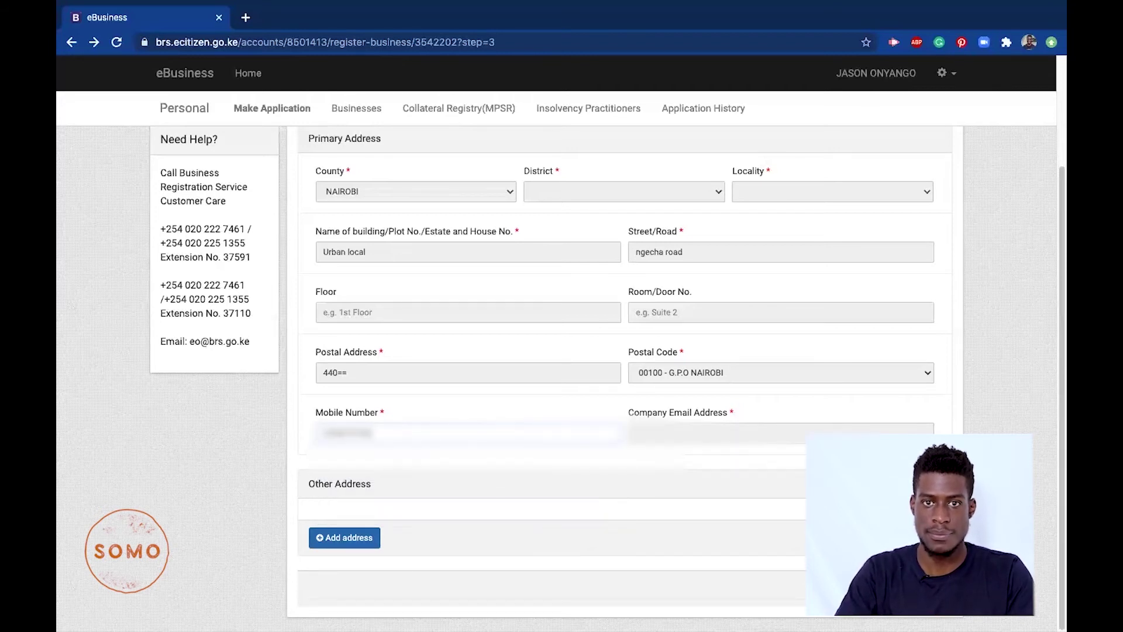
click(647, 432)
text(XXXXXX)
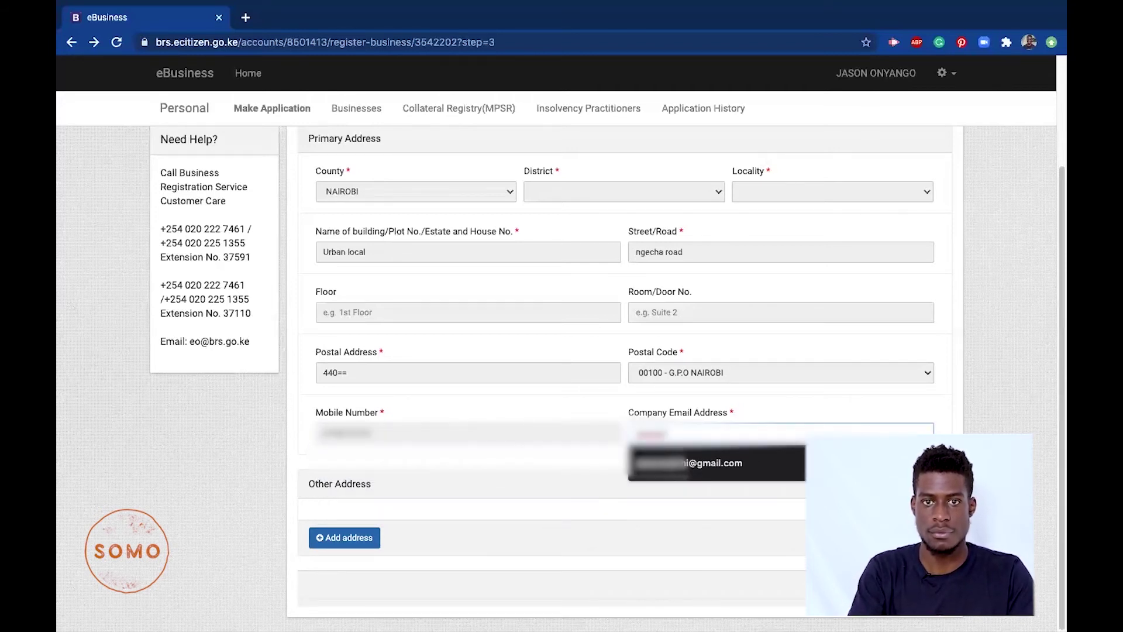
click(650, 471)
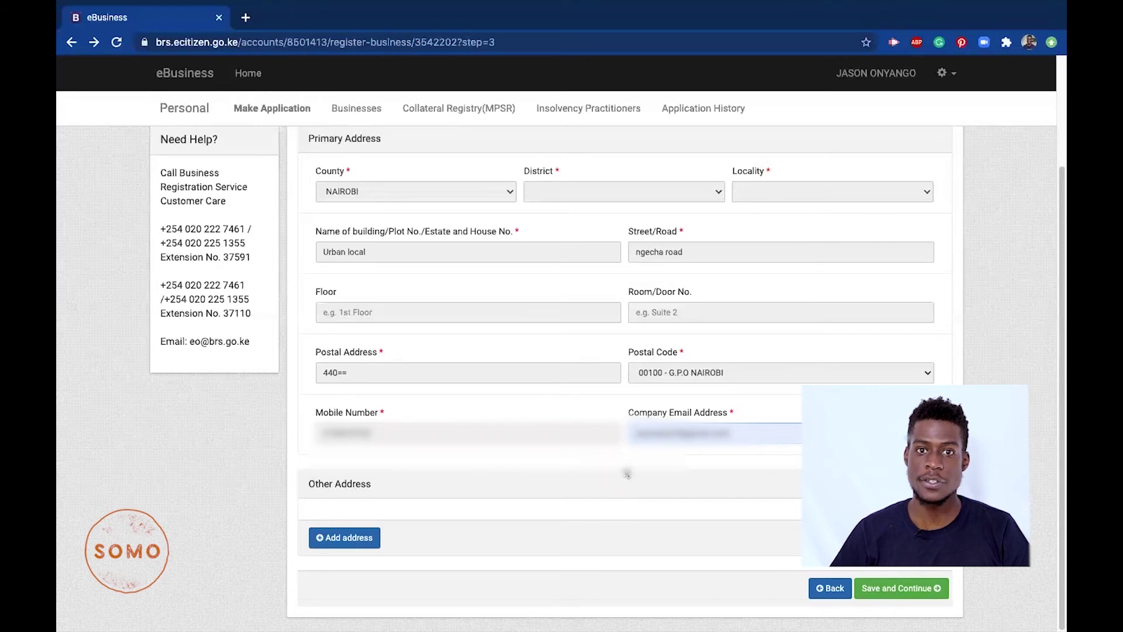
Step: Save the addresses and add a proprietor with designation Proprietor
click(908, 587)
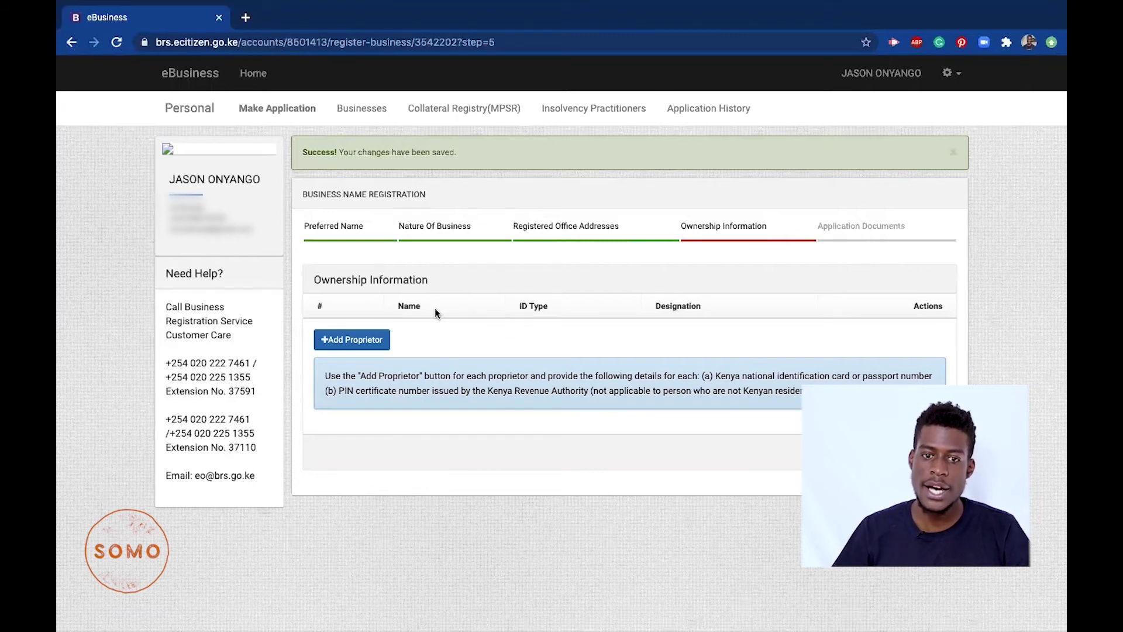
click(357, 339)
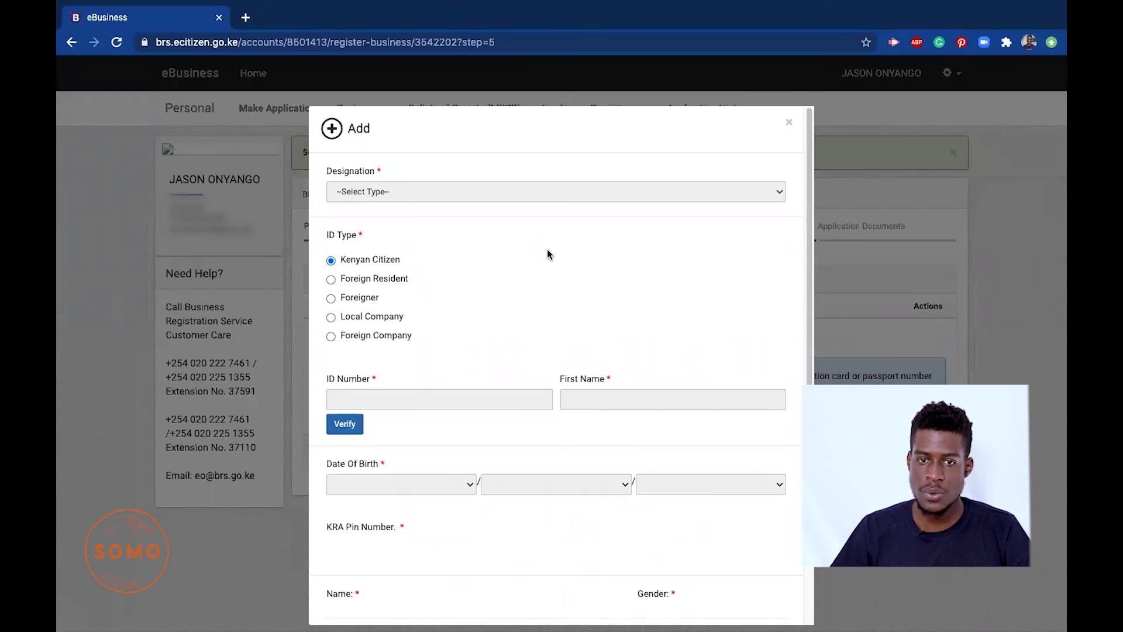
click(387, 191)
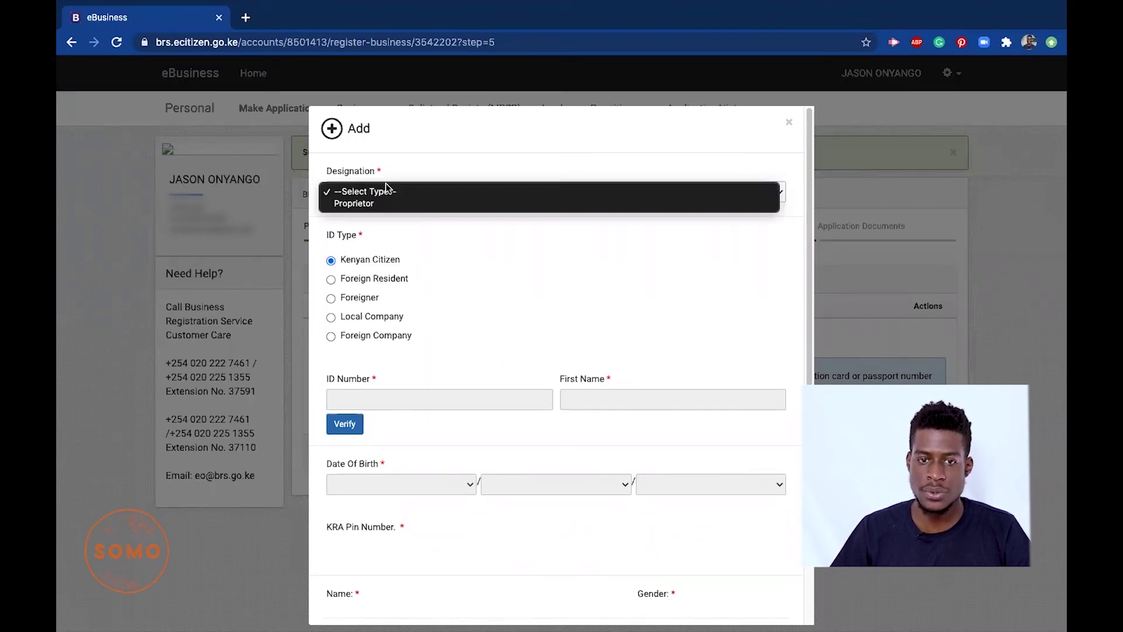
click(408, 206)
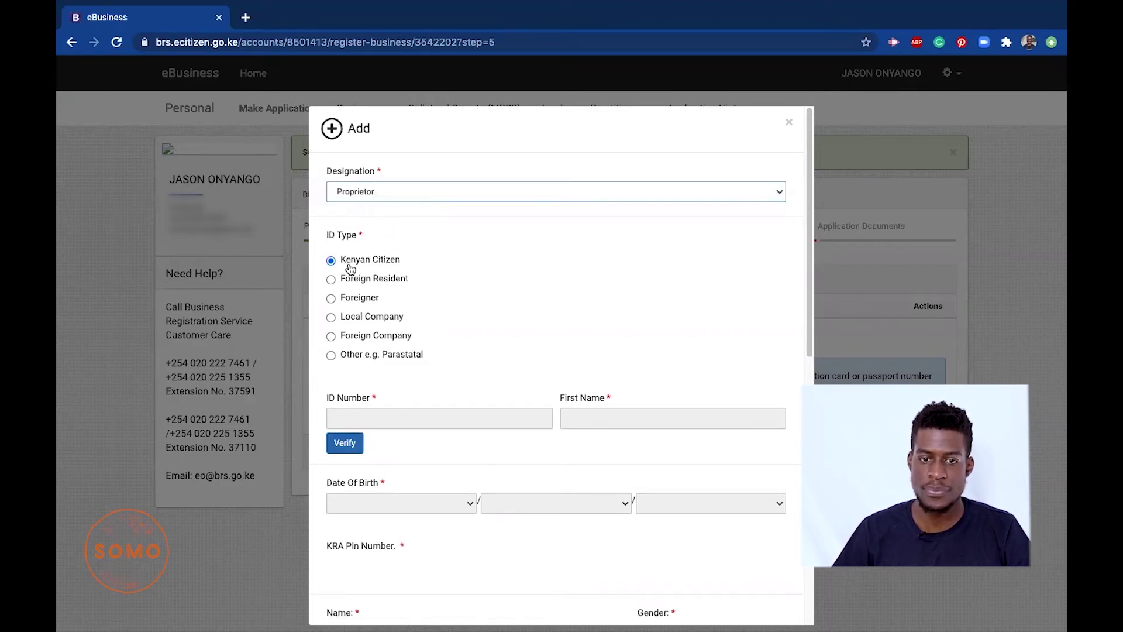
Step: Enter the proprietor's ID number and first name, then verify the ID
click(383, 421)
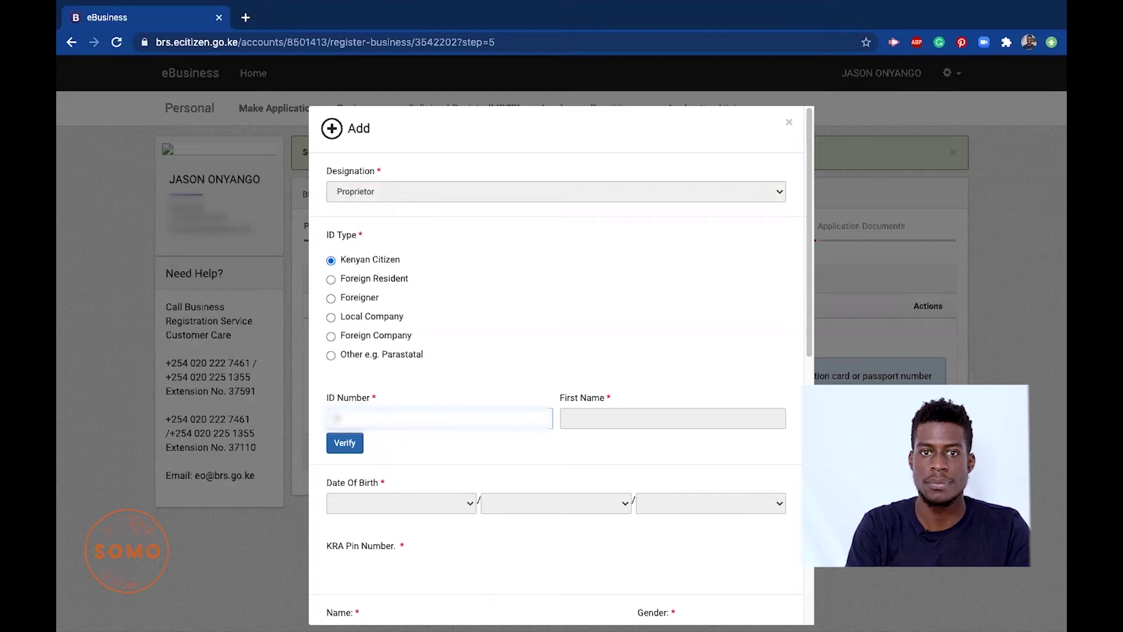
text(???????)
click(632, 420)
text(Jason)
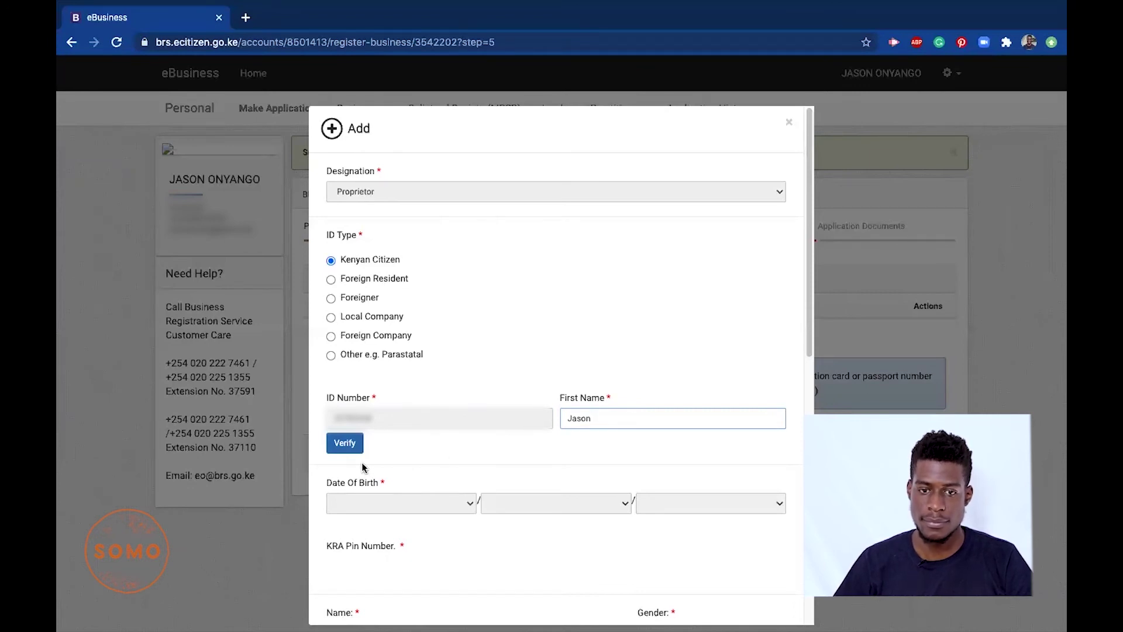
click(346, 443)
scroll(439, 485, down, 5)
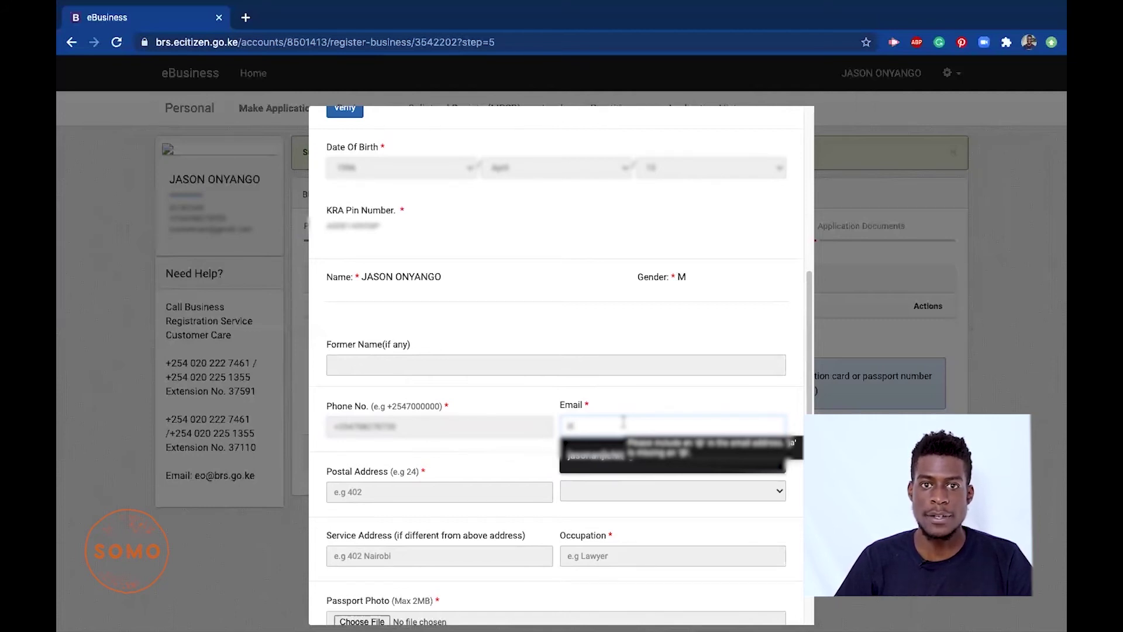
text(son)
key(BackSpace)
key(BackSpace)
key(BackSpace)
key(BackSpace)
key(BackSpace)
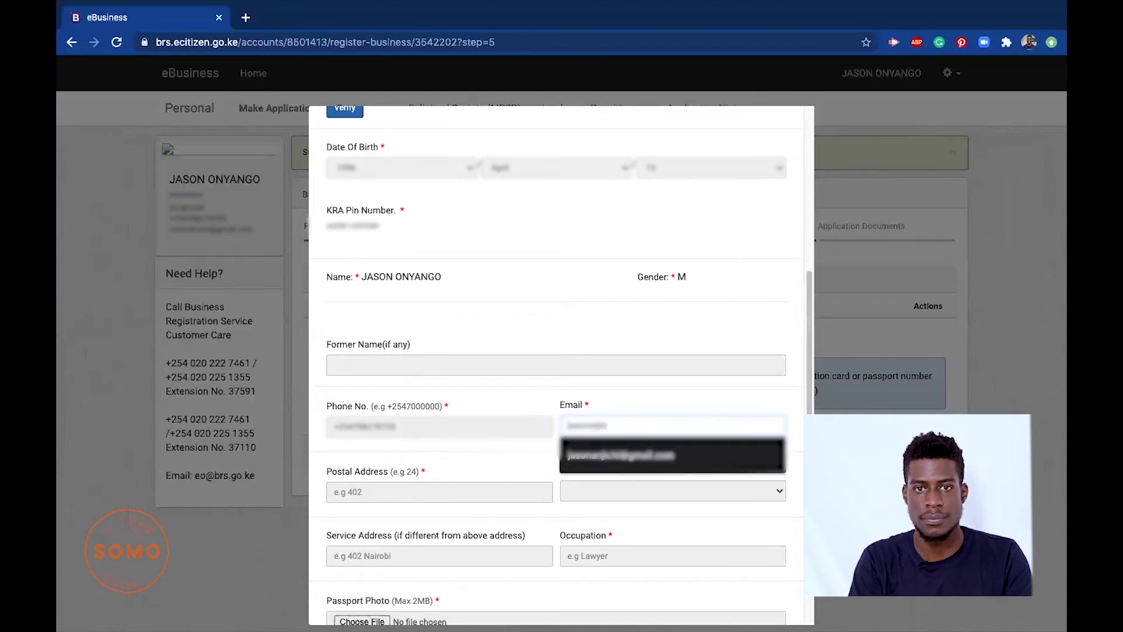
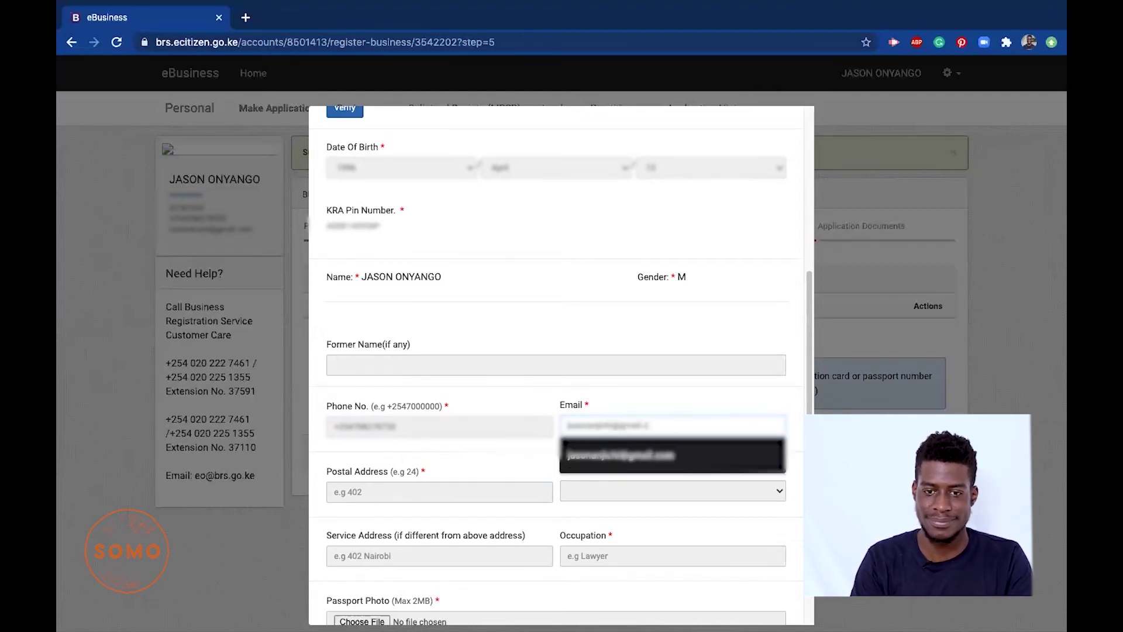
scroll(550, 458, up, 1)
scroll(550, 459, down, 1)
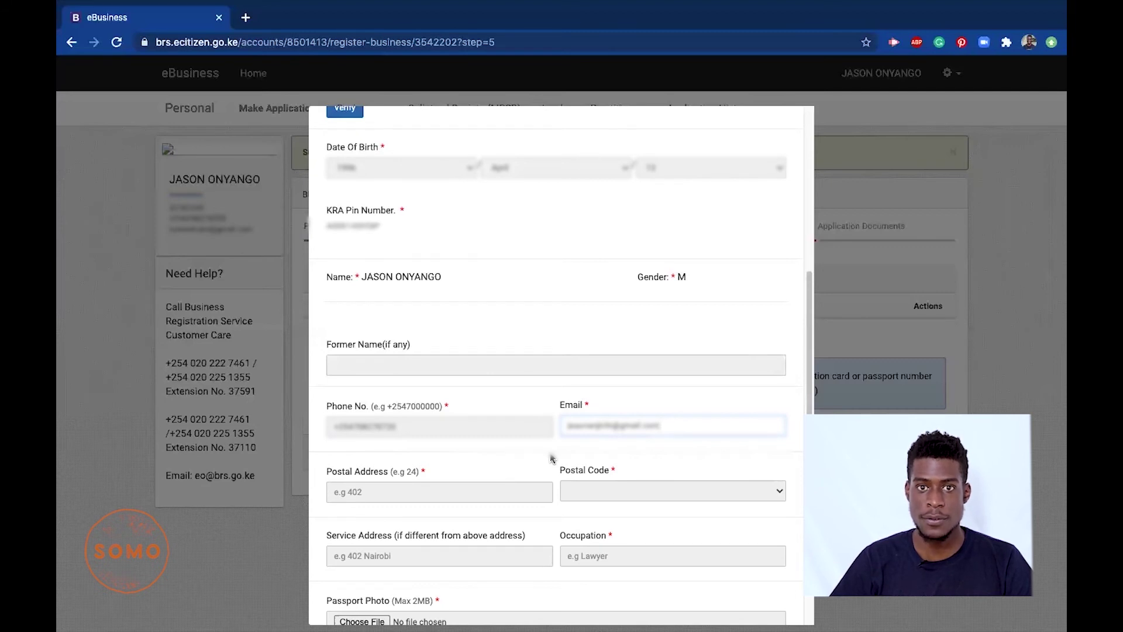
key(Tab)
text(440)
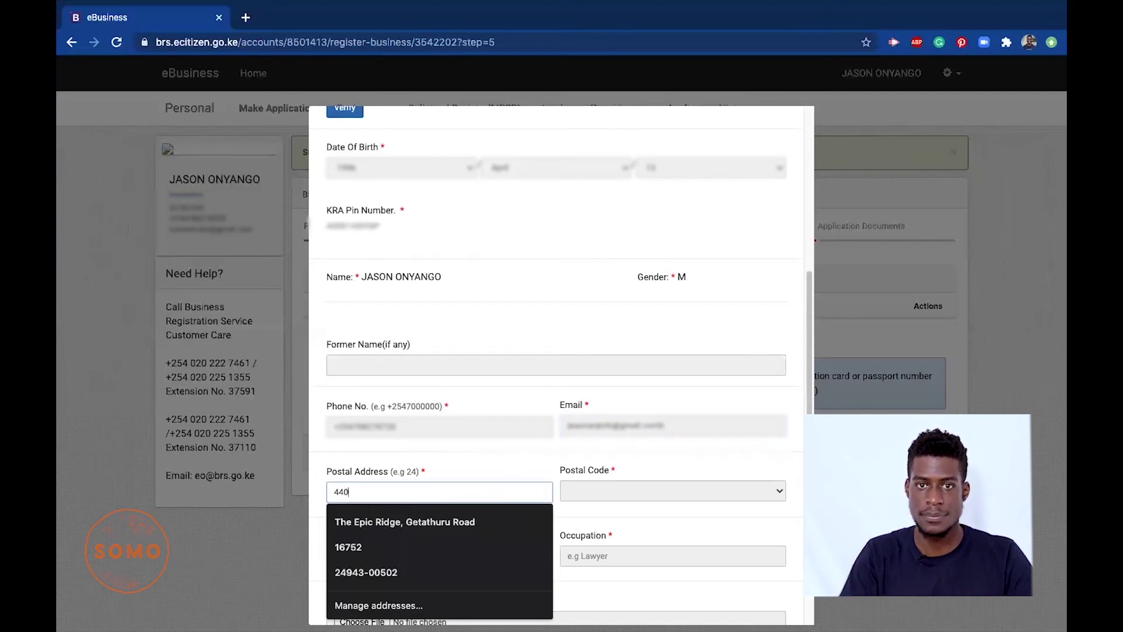
click(641, 493)
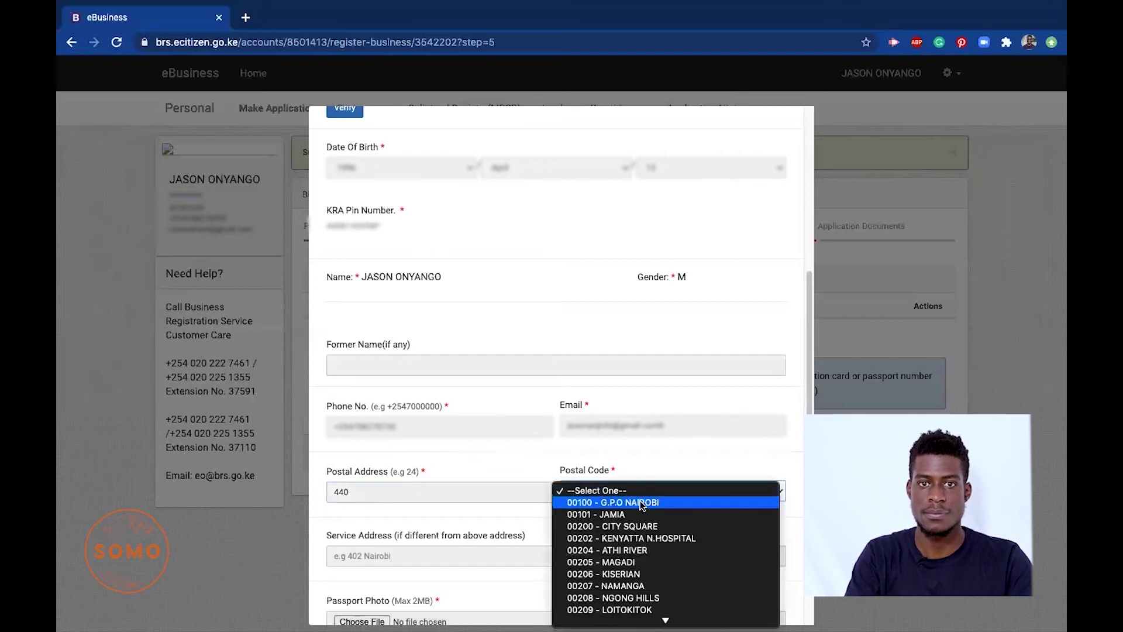
click(642, 503)
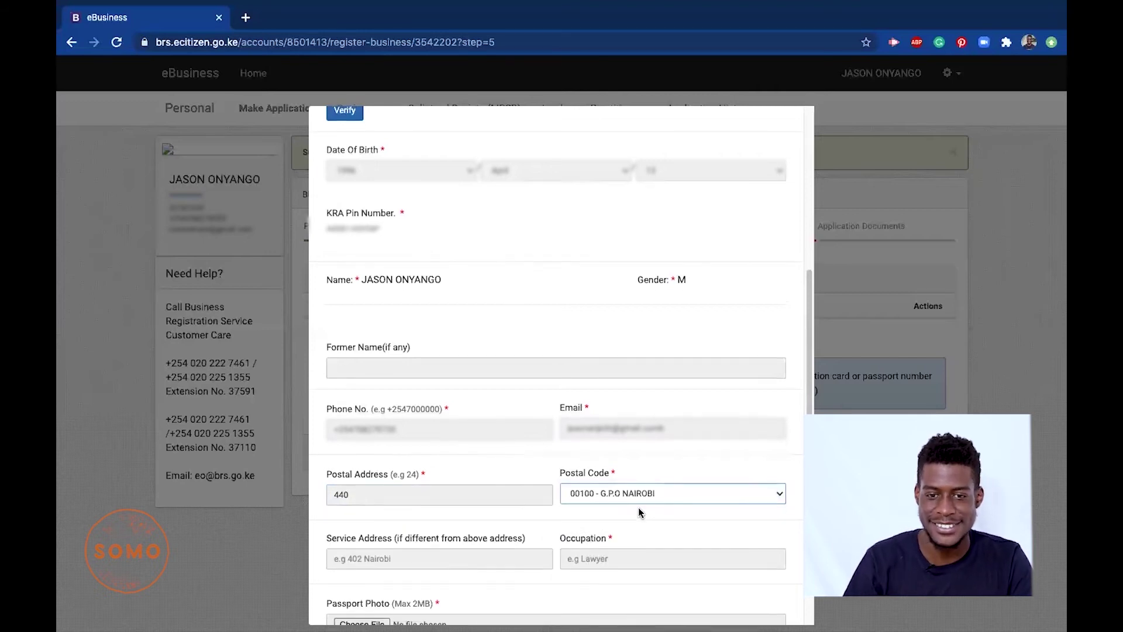
Step: Set the proprietor's occupation to 'trainer'
scroll(638, 507, down, 1)
click(630, 513)
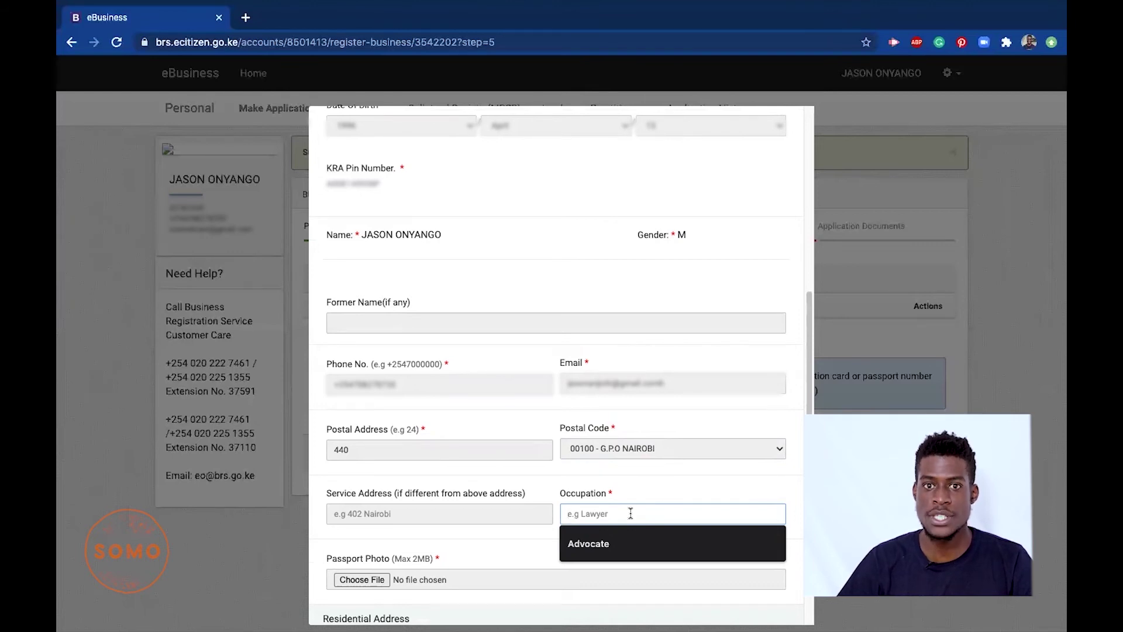
text(trainer)
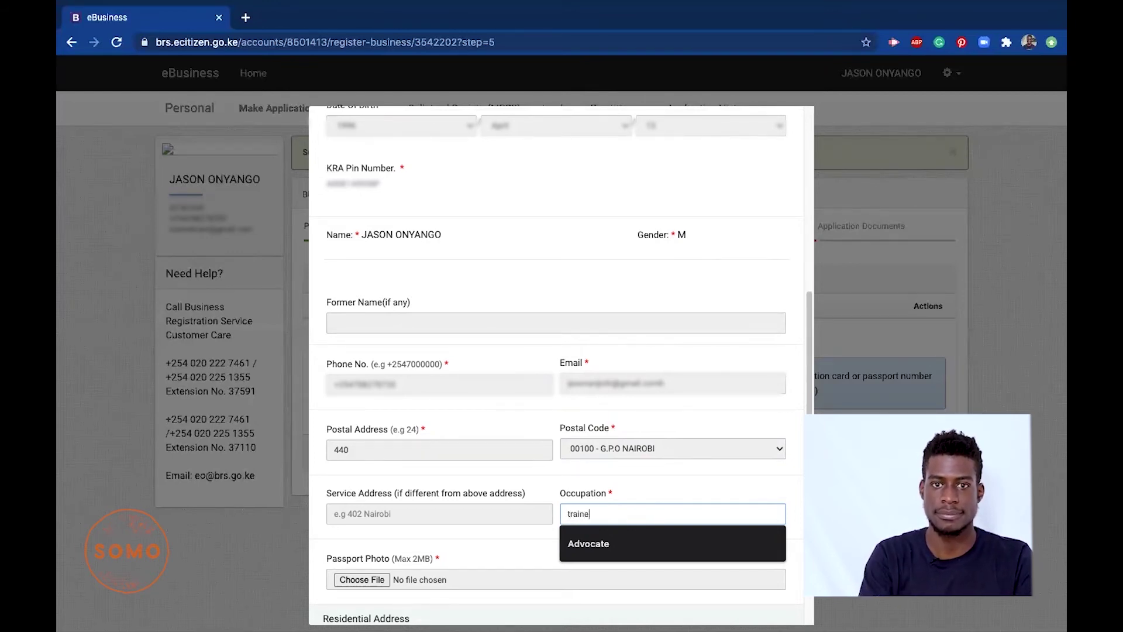
click(516, 538)
scroll(516, 538, down, 1)
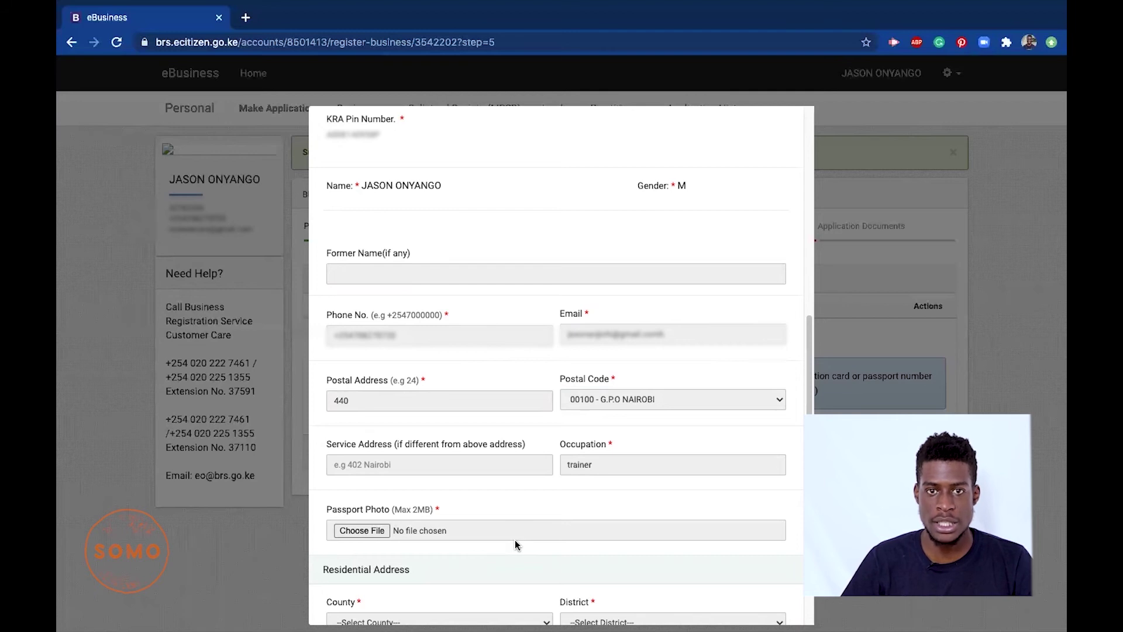
Step: Set the proprietor's residence to county NAIROBI, WESTLANDS DISTRICT, locality KITISURU
scroll(606, 437, down, 2)
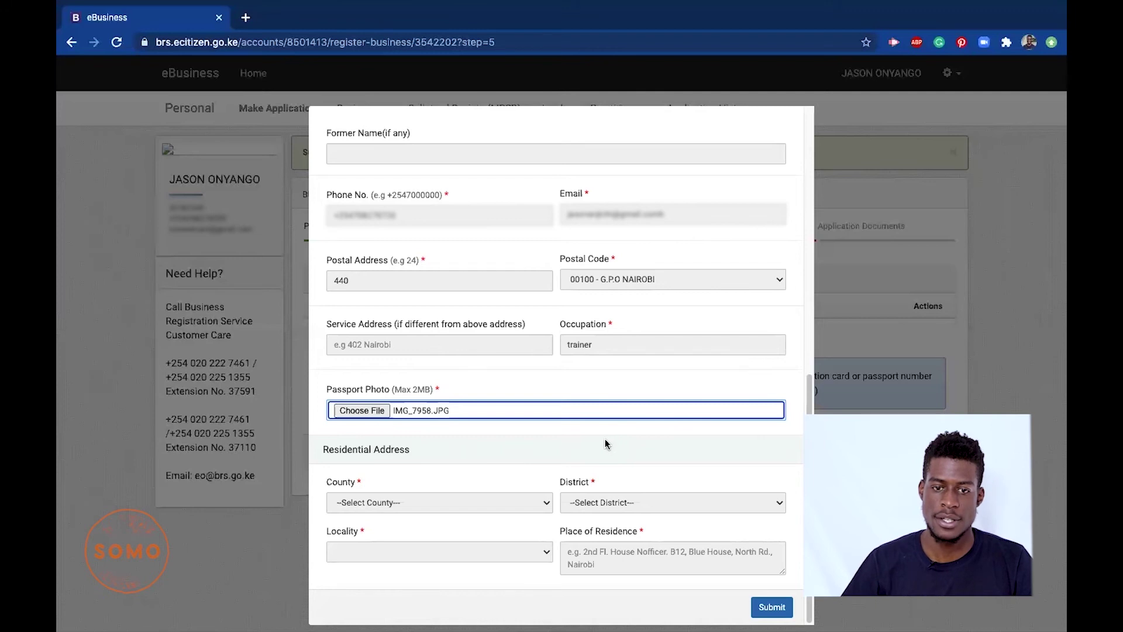
click(426, 504)
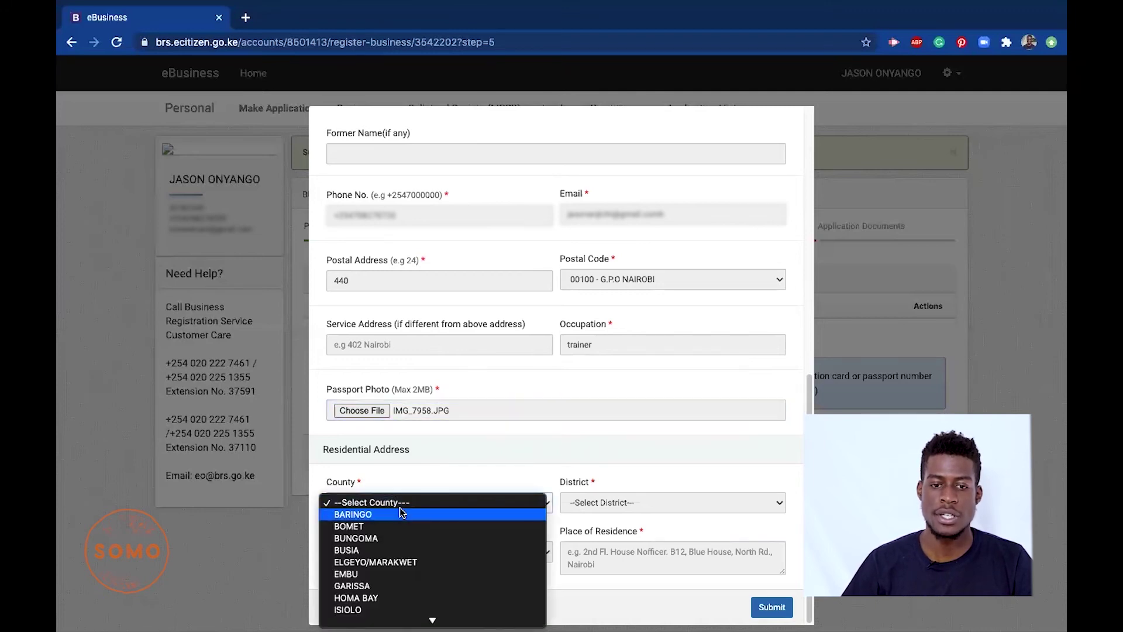
scroll(401, 520, down, 10)
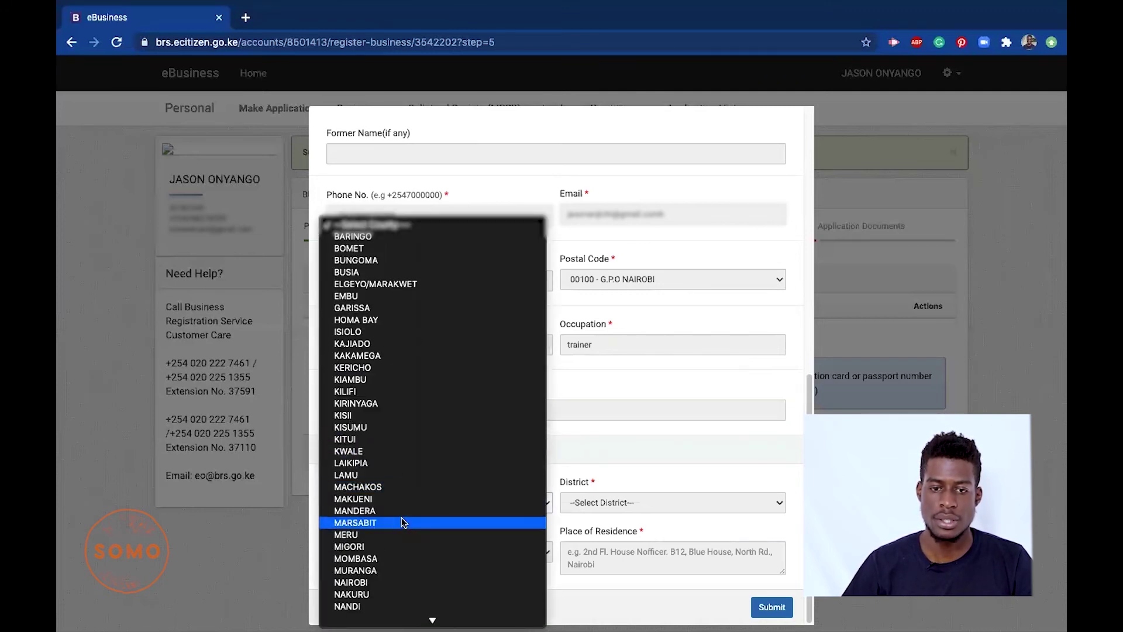
click(383, 581)
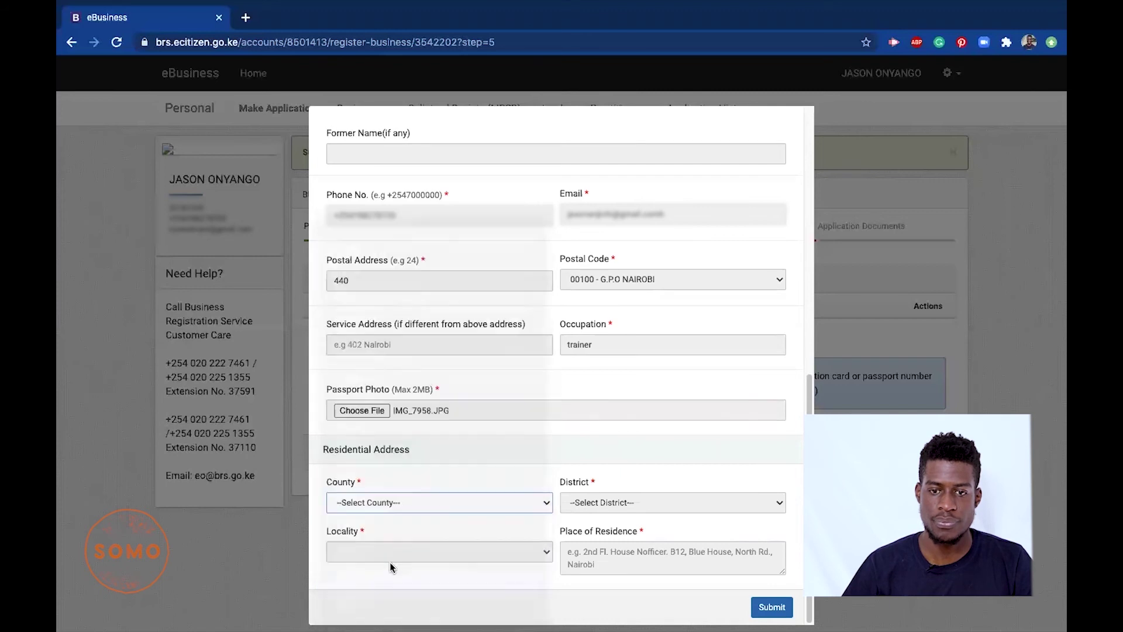
click(596, 501)
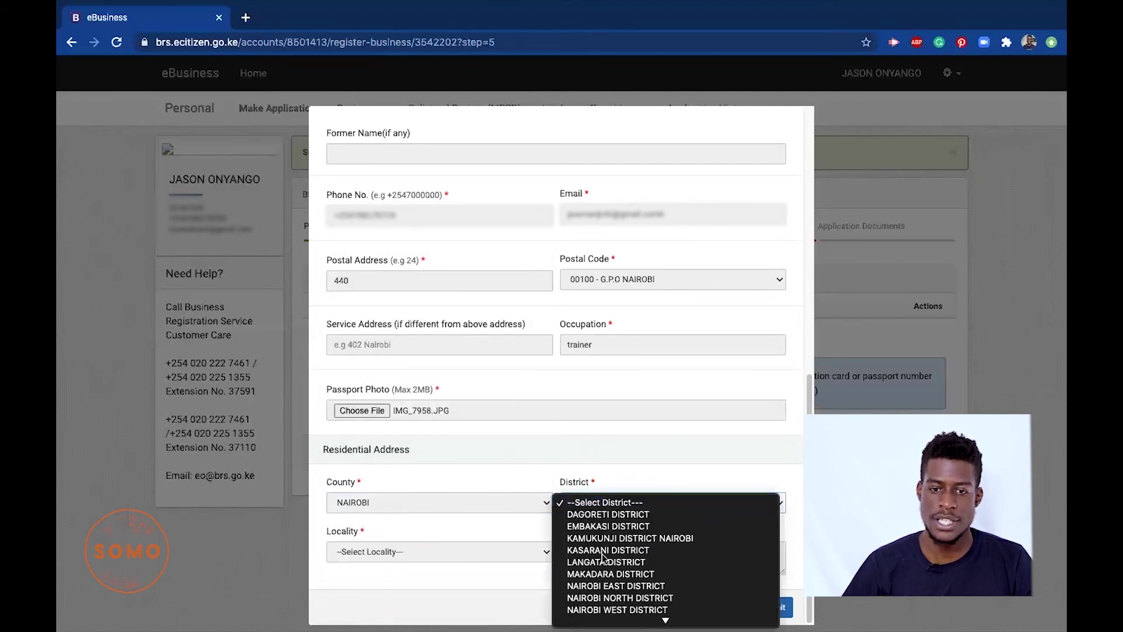
scroll(602, 561, down, 2)
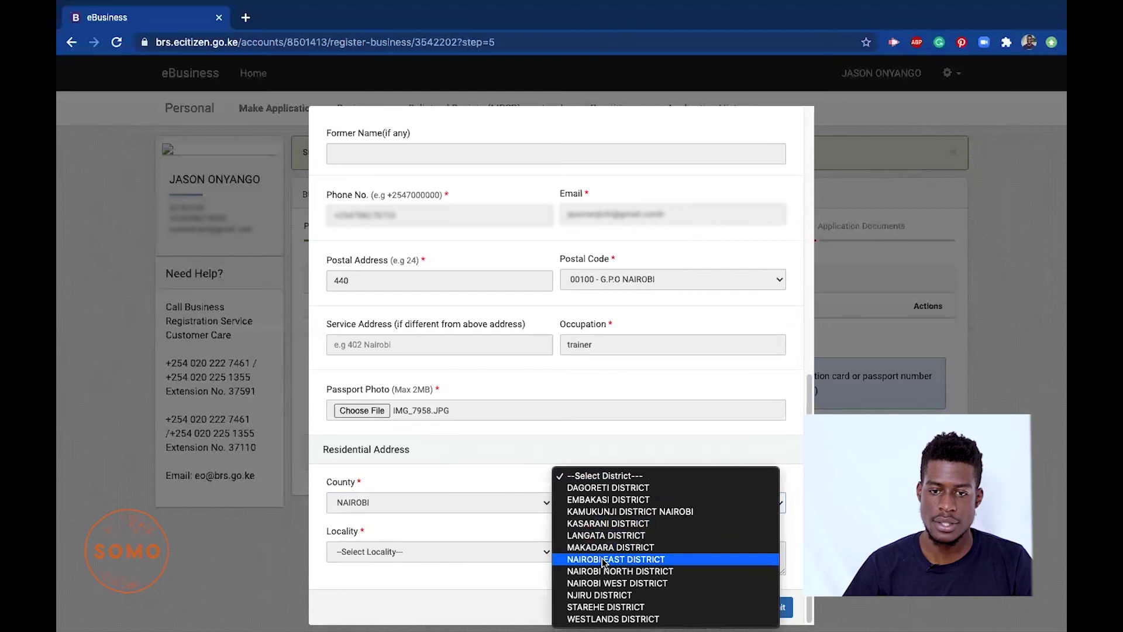
click(608, 617)
click(486, 546)
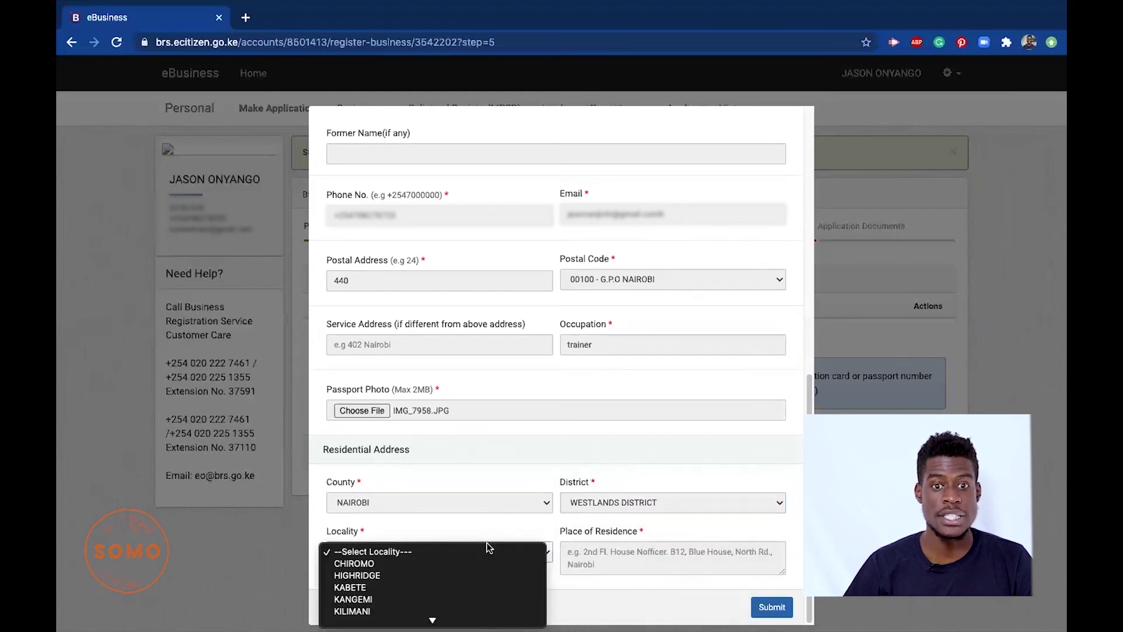
click(462, 560)
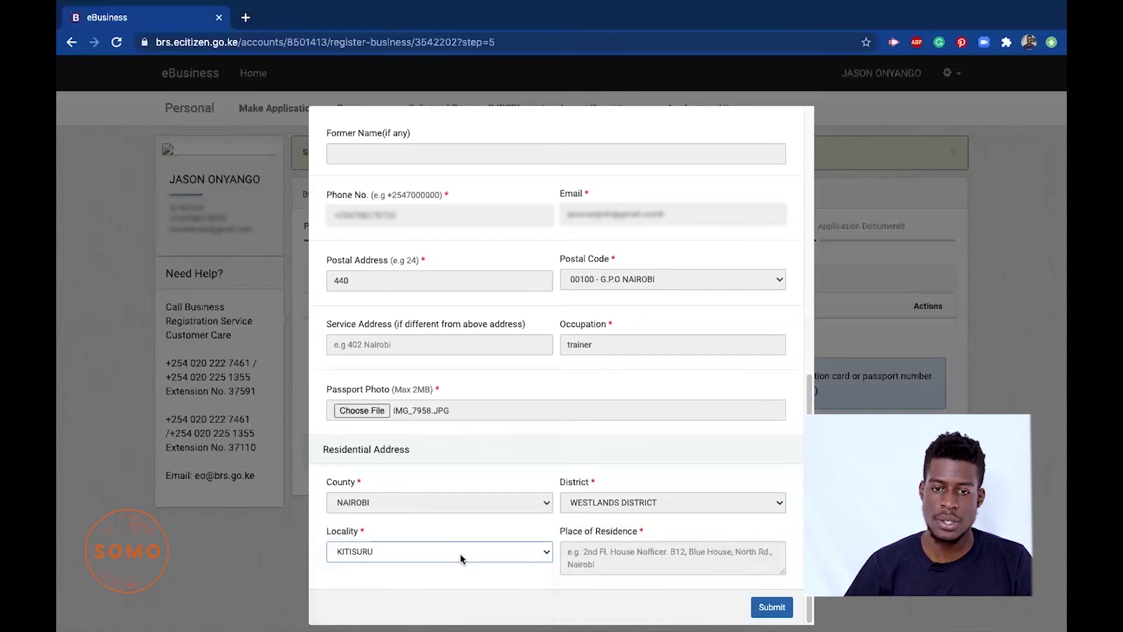
Step: Enter 'Urban local' as the place of residence and submit the proprietor
click(580, 556)
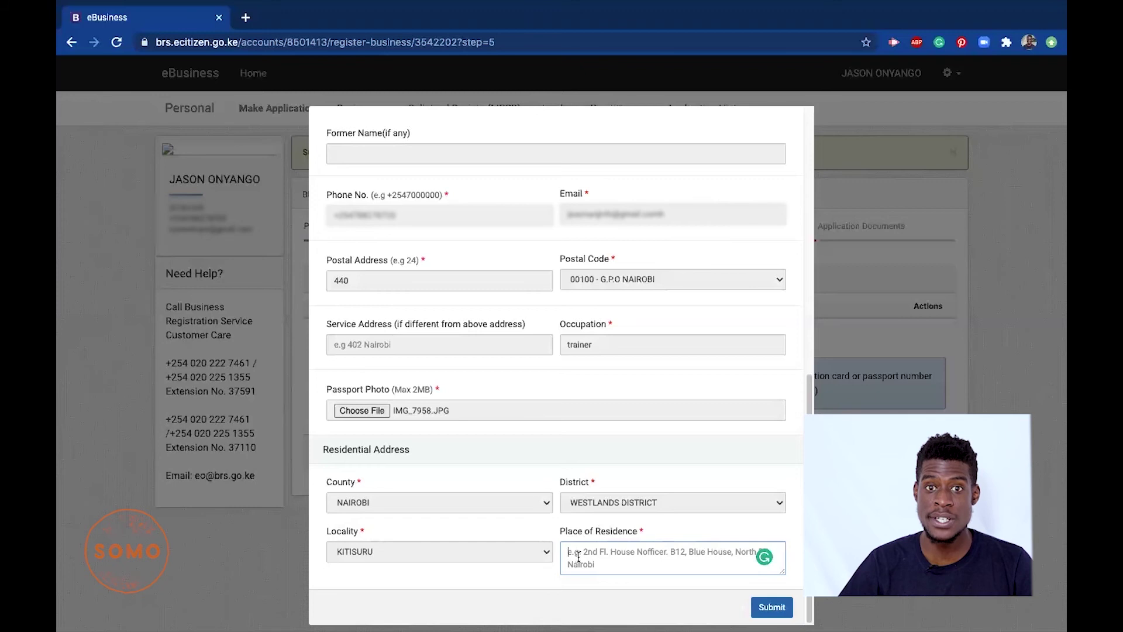
text(Urban)
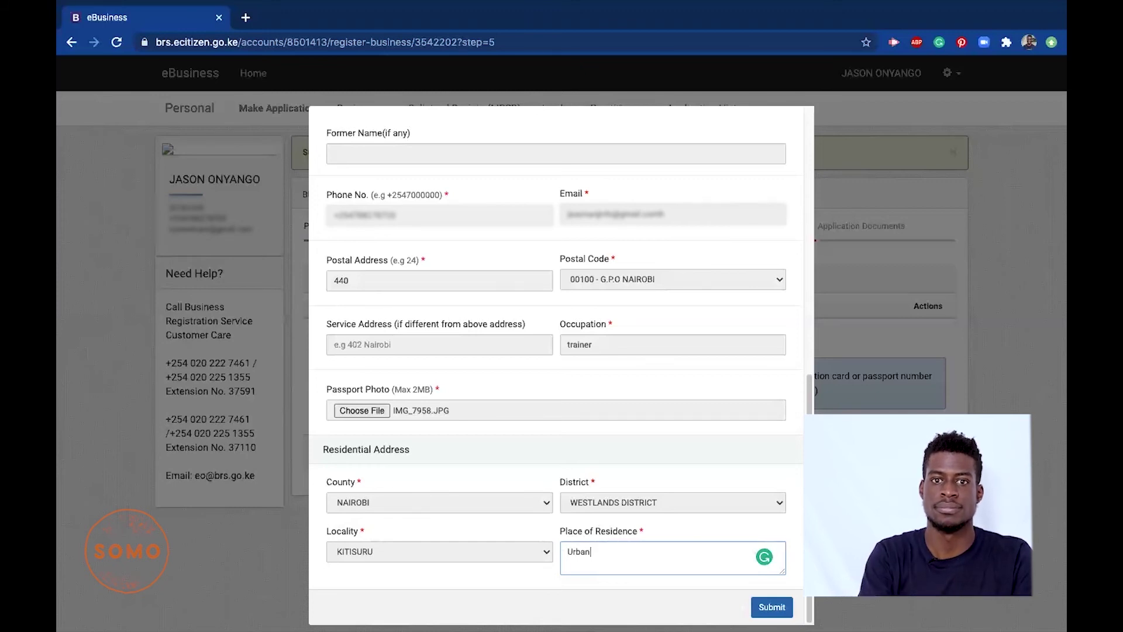
text( local)
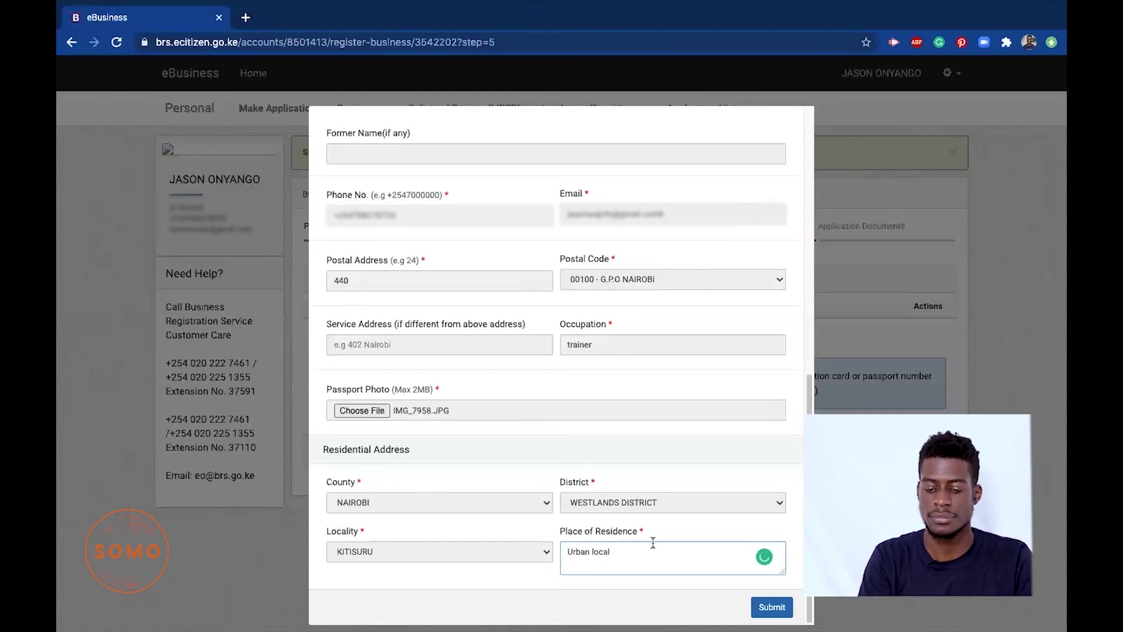
click(751, 609)
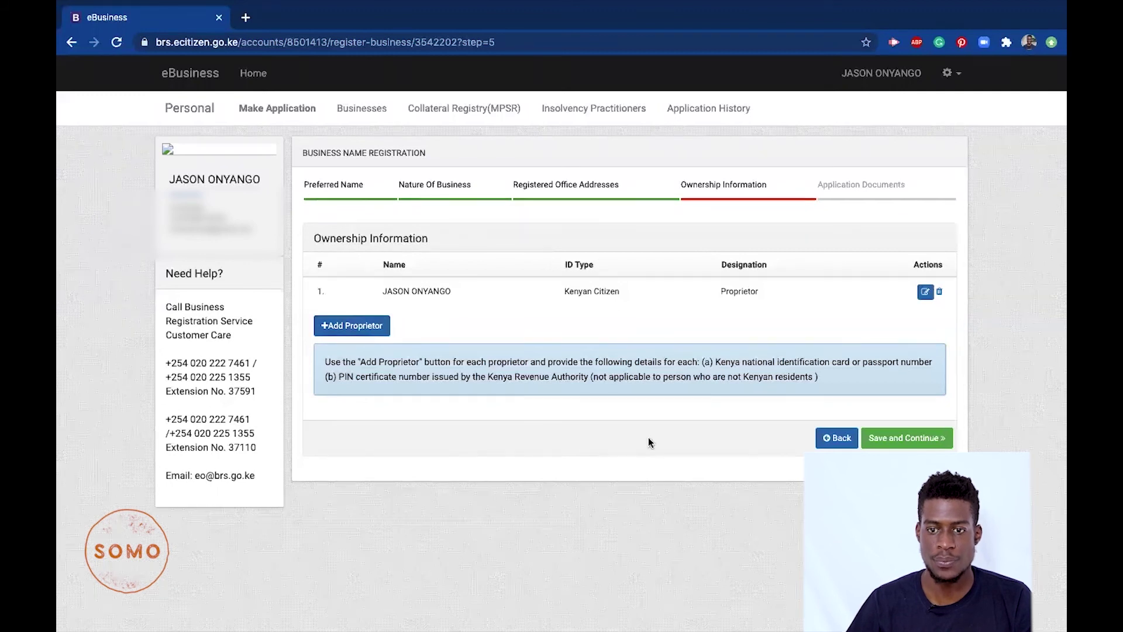
Step: Save ownership information, attach the signed BN-2 form, and submit the application for review
click(913, 438)
click(357, 288)
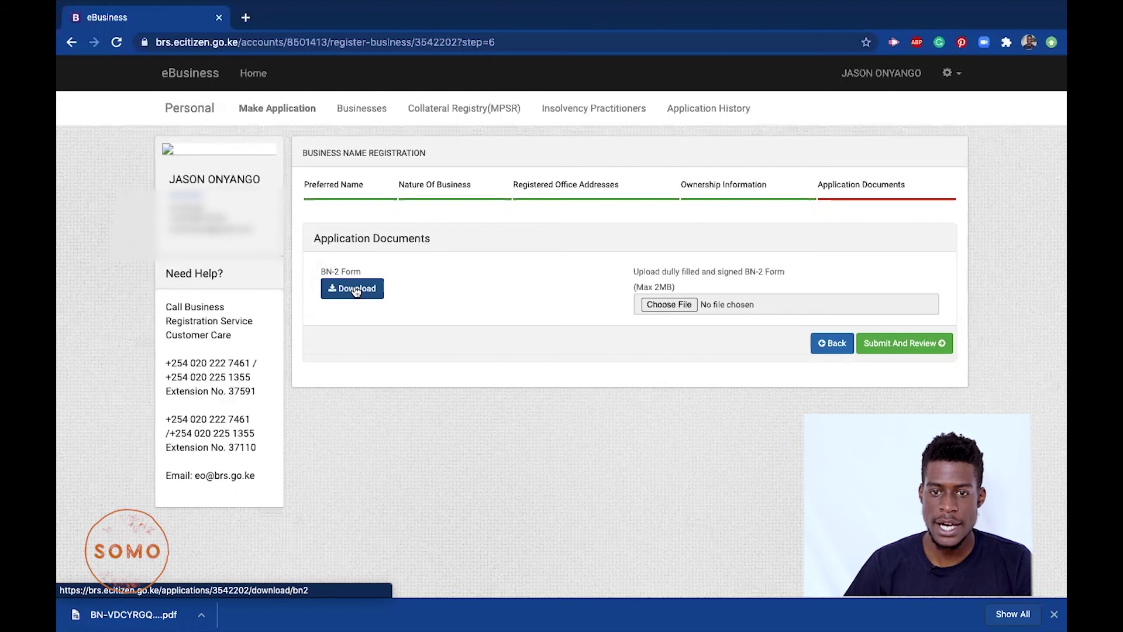
click(671, 308)
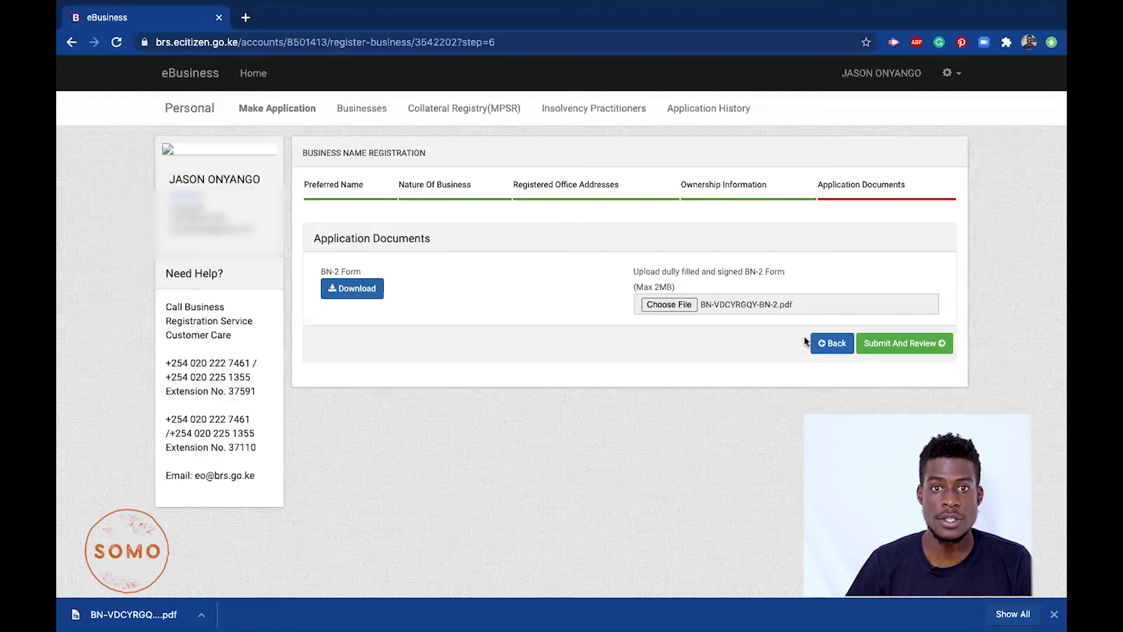
click(899, 347)
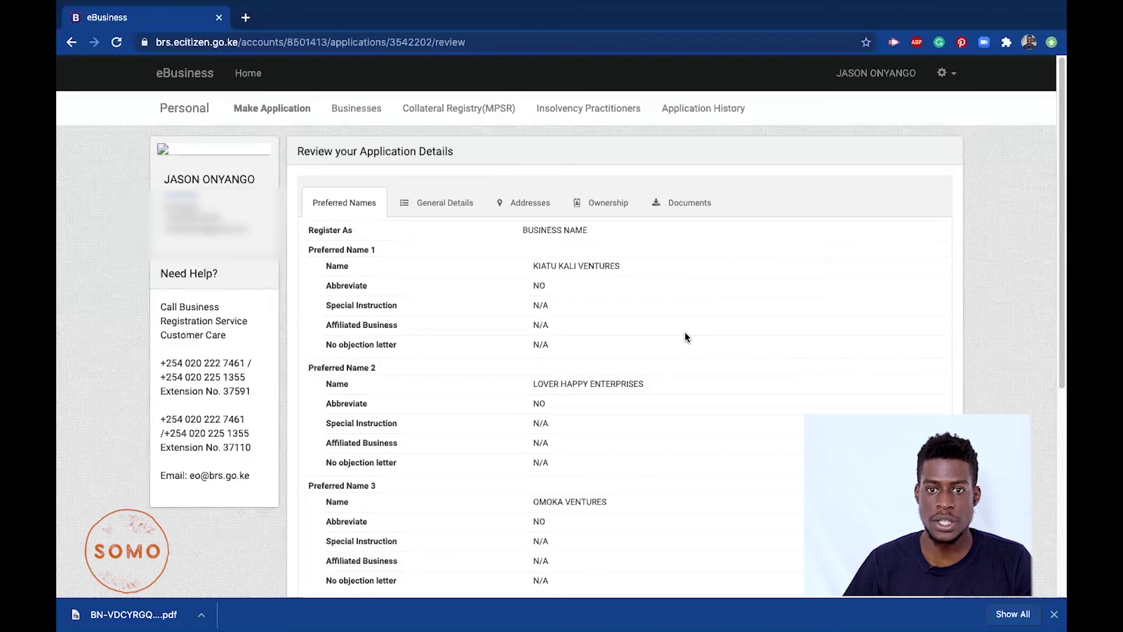
Step: Check the General Details, Addresses and Ownership tabs, then finish to reach KES 950.00 payment
scroll(686, 337, down, 6)
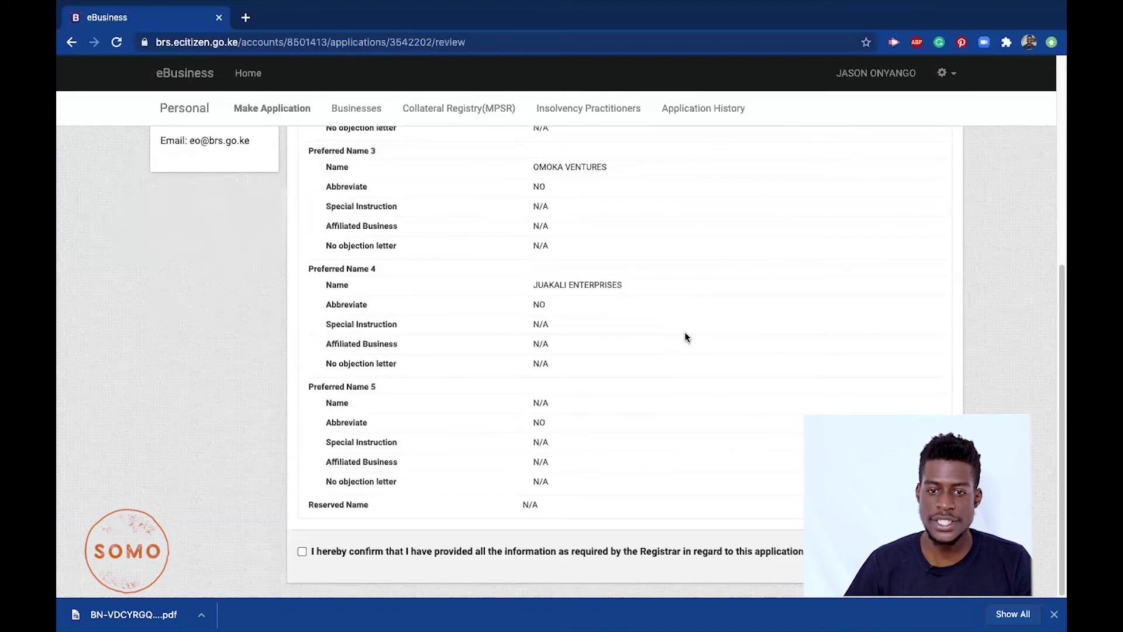
scroll(686, 337, up, 6)
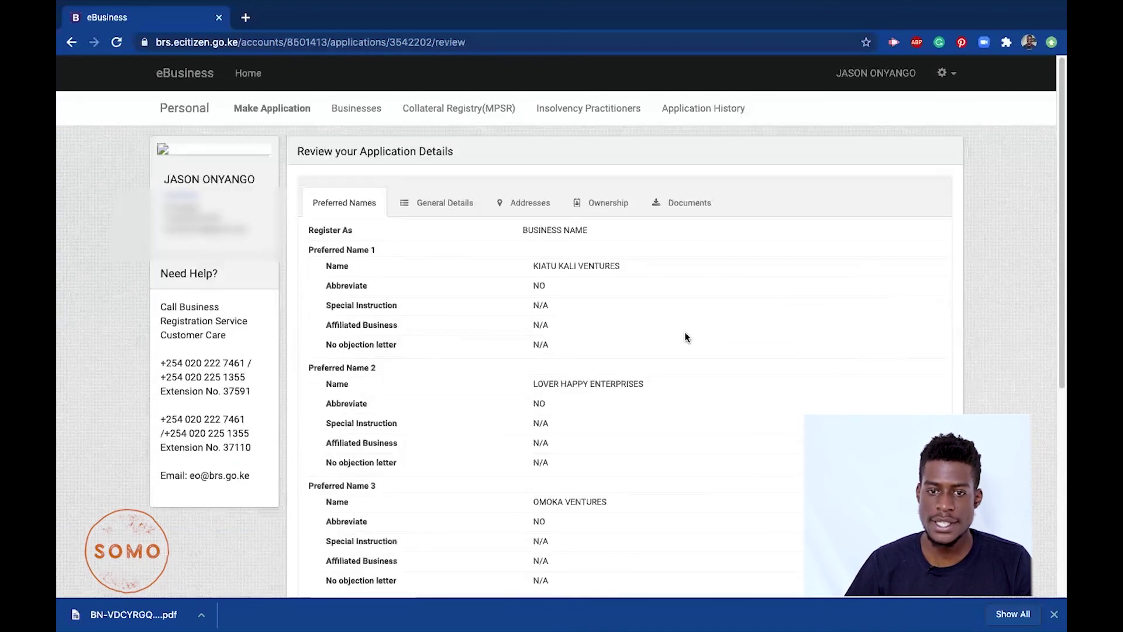
click(467, 203)
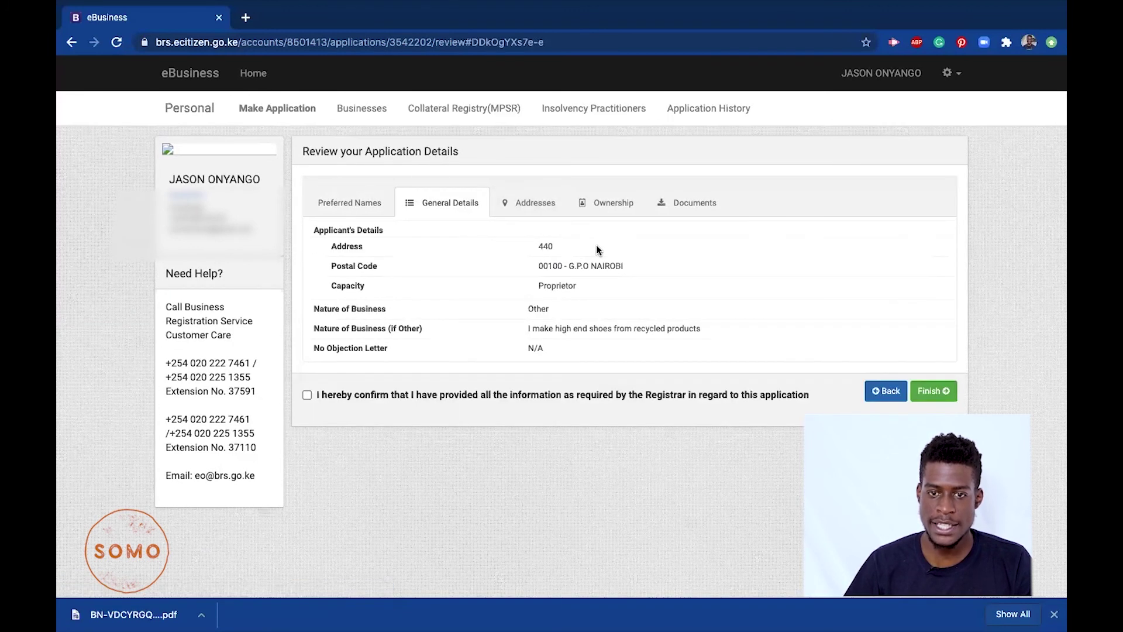
click(537, 205)
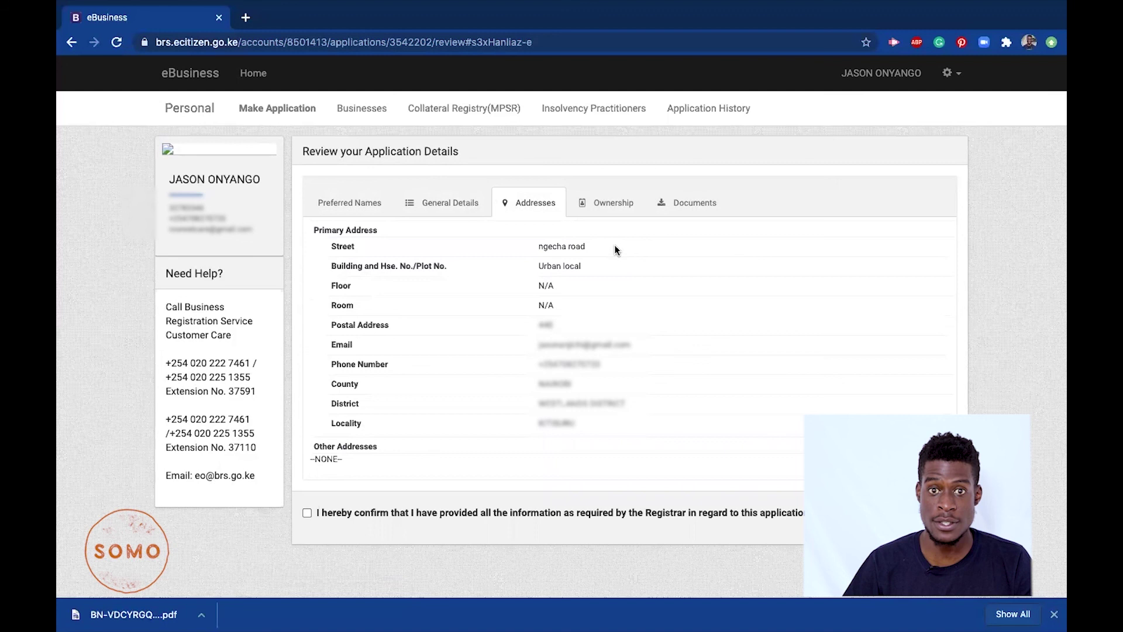
click(616, 203)
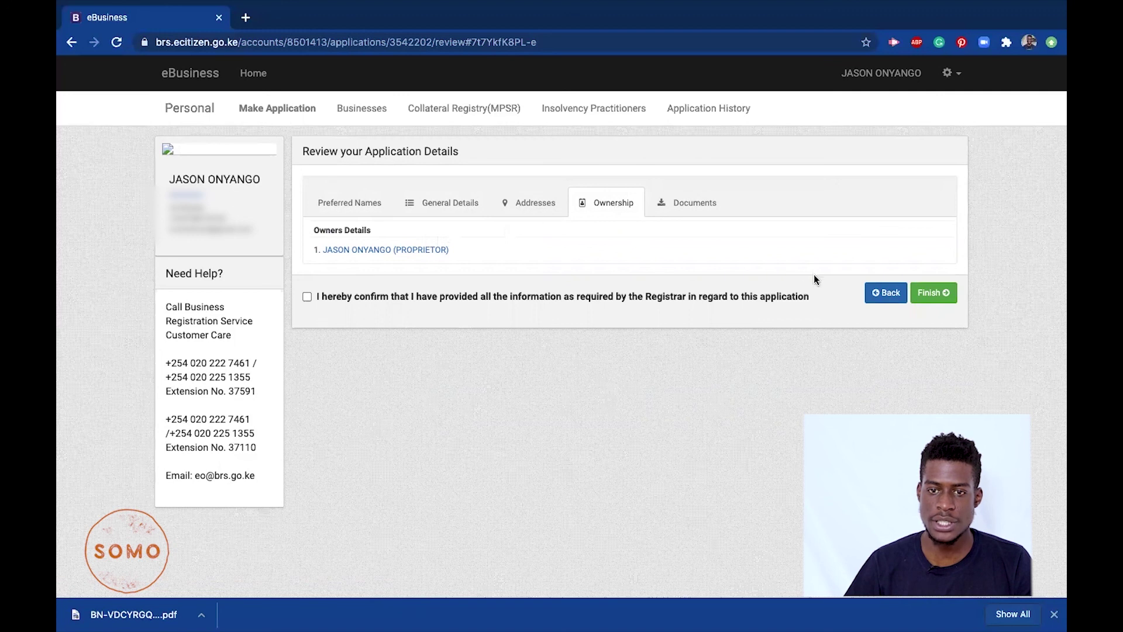
click(936, 291)
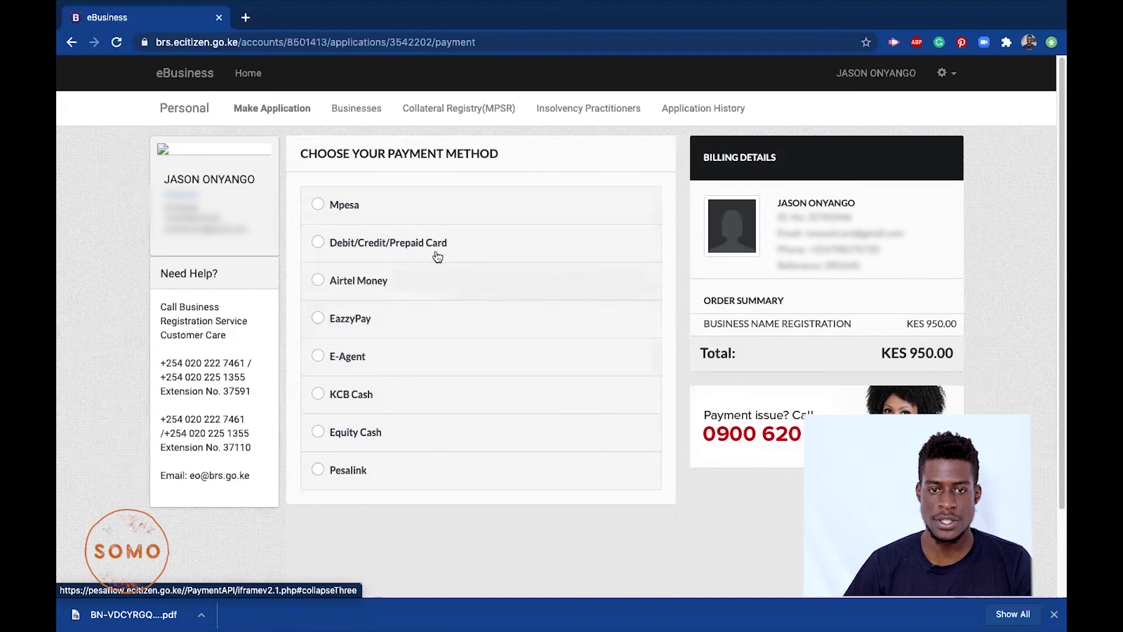
Step: Choose M-Pesa payment and check completion, showing Ksh. 0 received of Ksh. 950 due
click(335, 208)
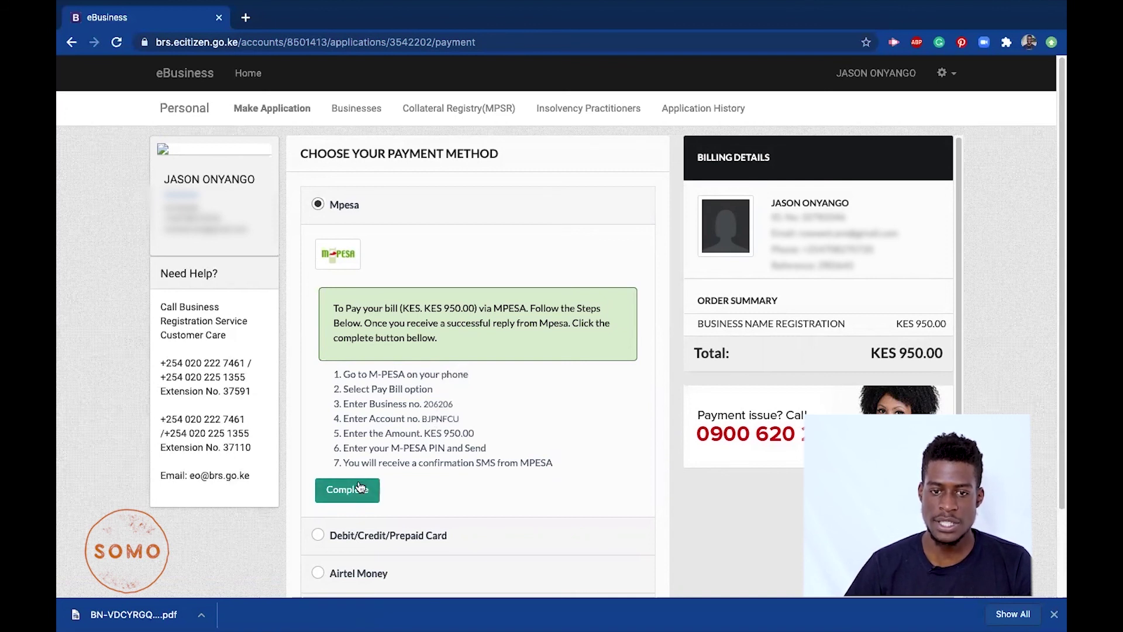
click(360, 489)
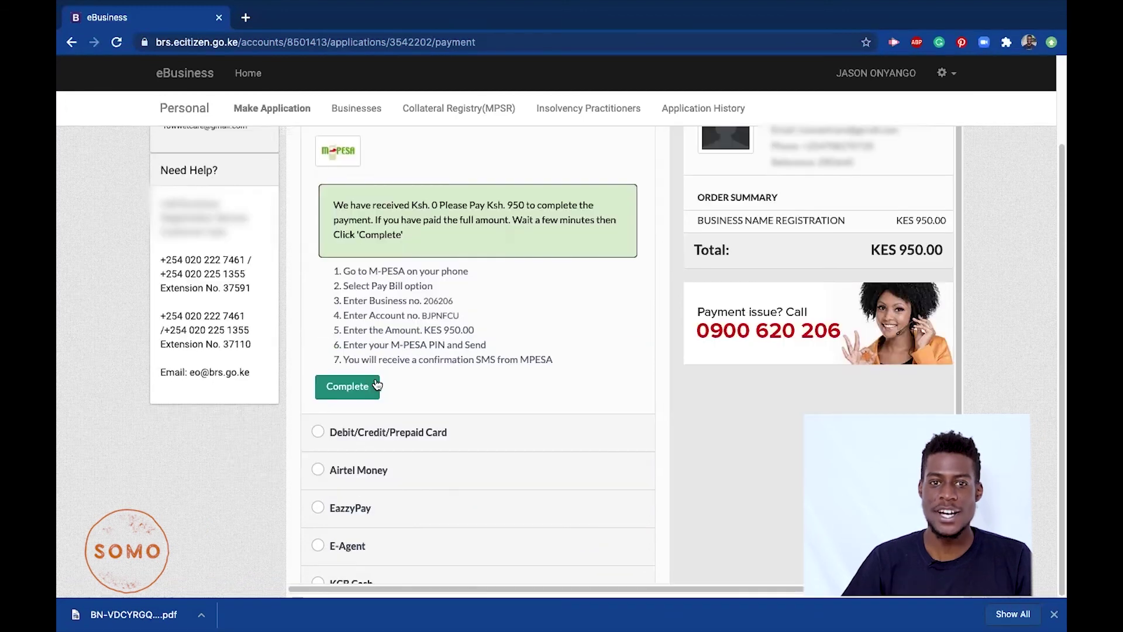